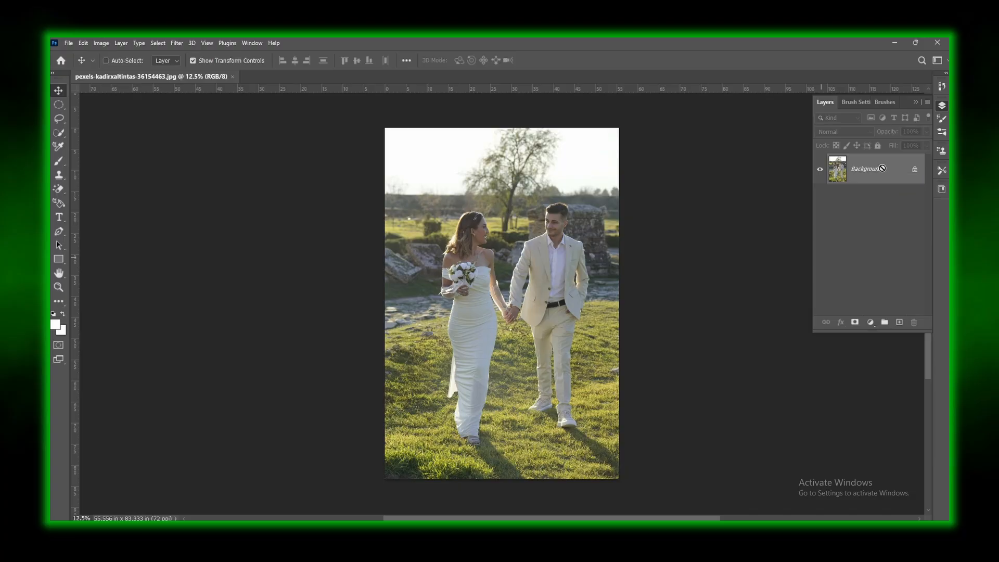
Duplicate the Background layer and convert the copy, Layer 1, to a smart object.
key("ctrl+j")
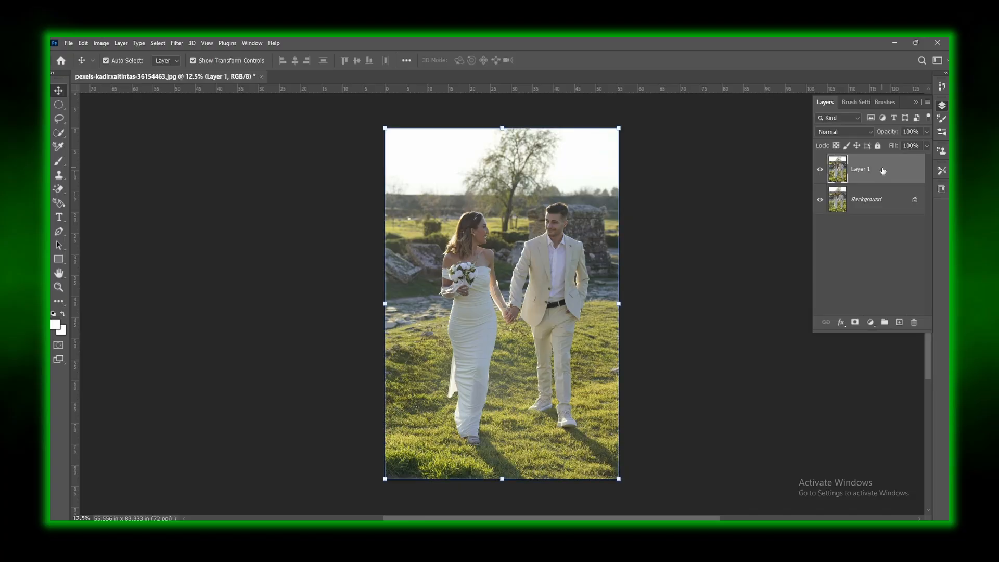
right_click(893, 169)
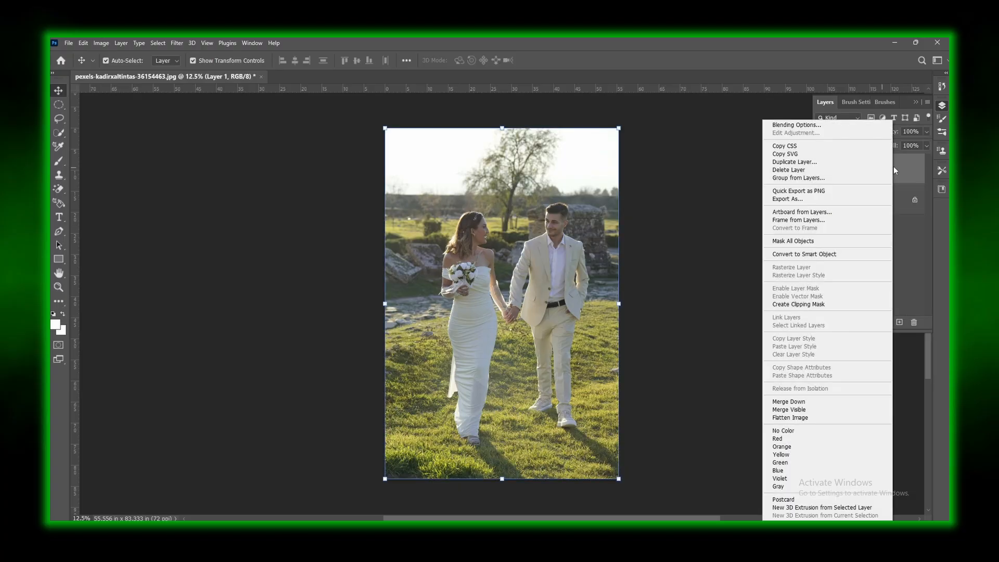
left_click(814, 256)
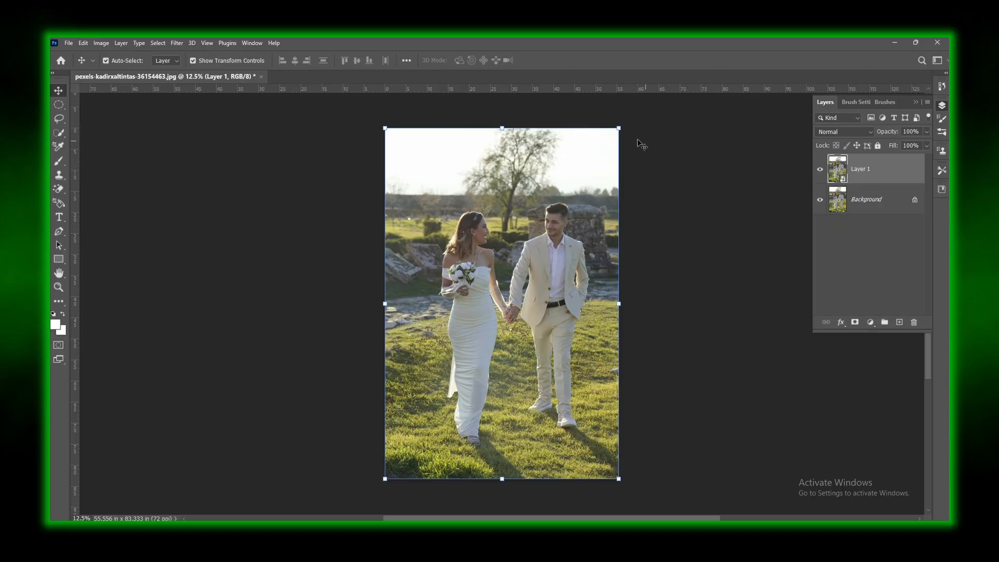
Shrink the Layer 1 smart object to a small thumbnail and place it in the sky near the photo's upper-right corner.
left_click_drag(619, 128, 502, 338)
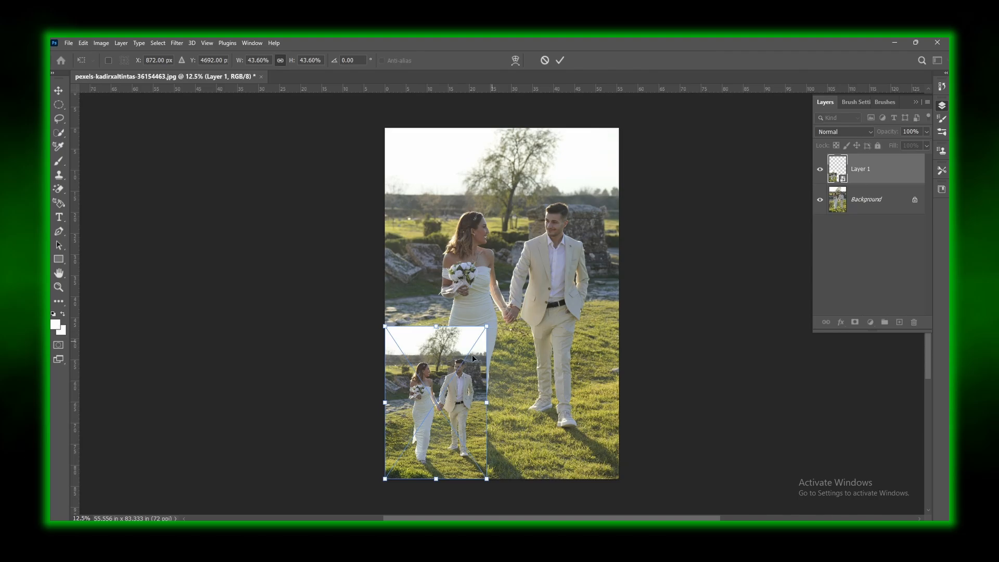
left_click_drag(450, 403, 485, 277)
left_click_drag(420, 353, 579, 153)
key("Return")
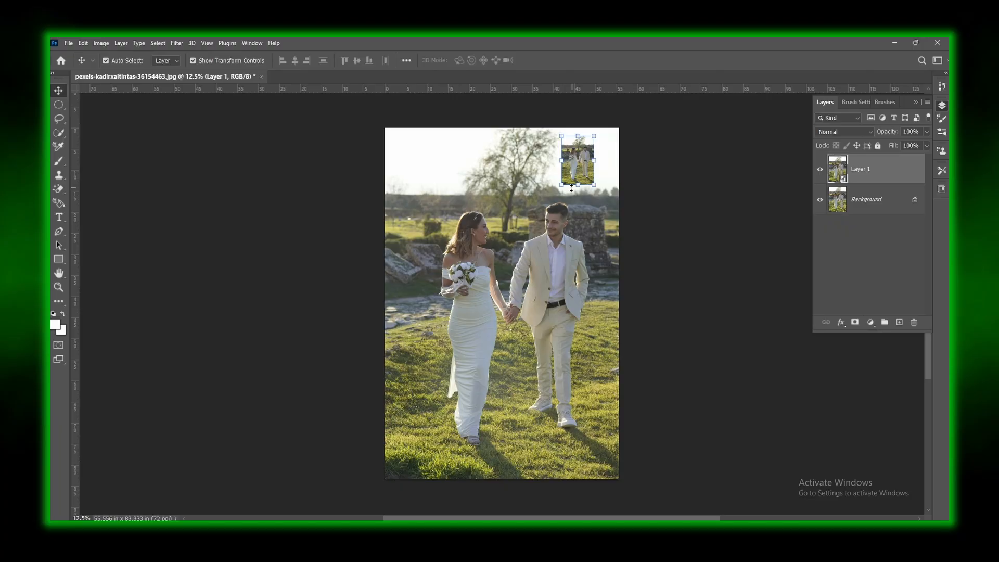
Scale the Layer 1 thumbnail up to about 134% and centre it horizontally on the canvas at X 2000 px.
key("ctrl+t")
left_click_drag(561, 185, 388, 478)
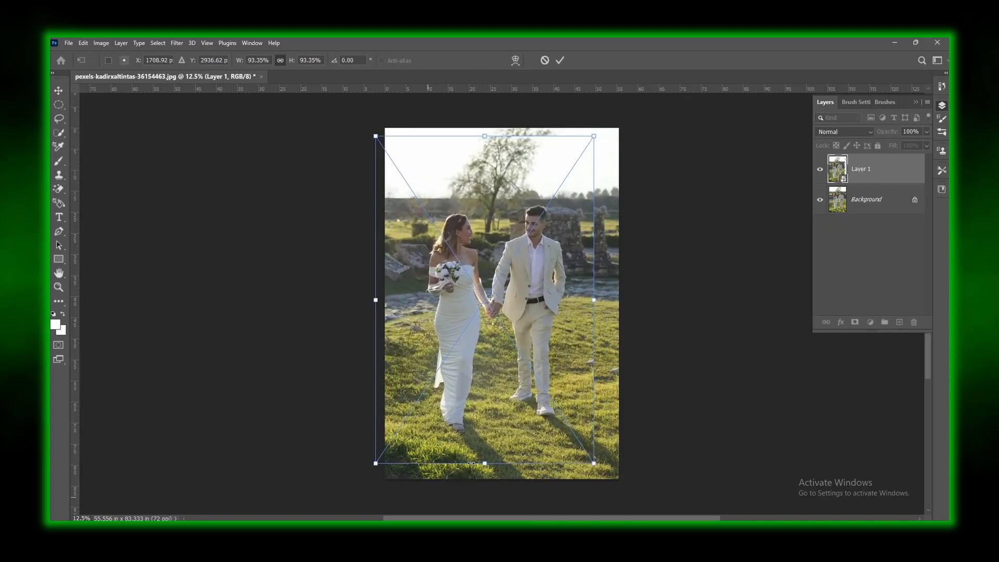
left_click_drag(618, 299, 583, 314)
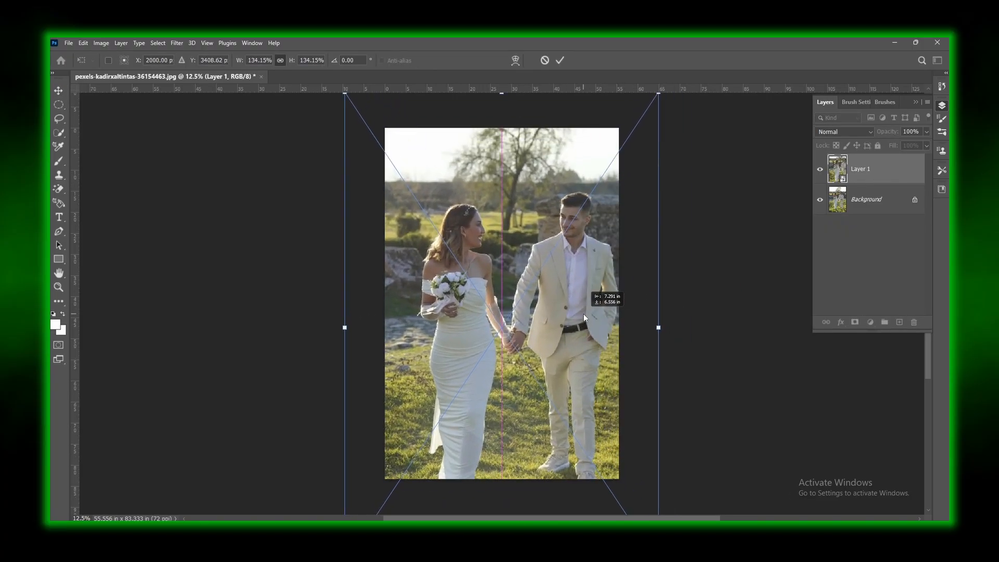
key("Return")
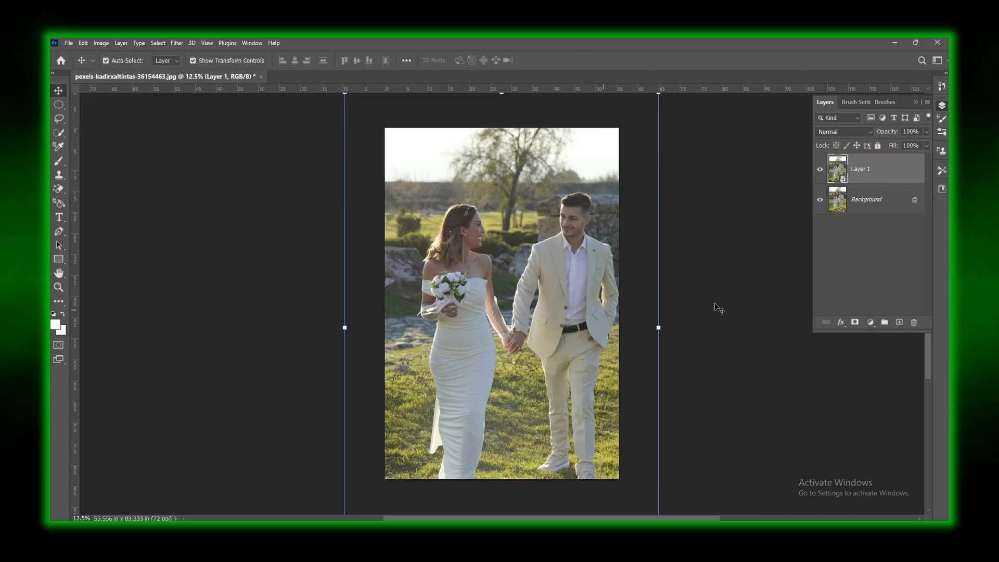
Duplicate the Background layer again as a regular pixel layer beneath the Layer 1 smart object.
left_click(851, 205)
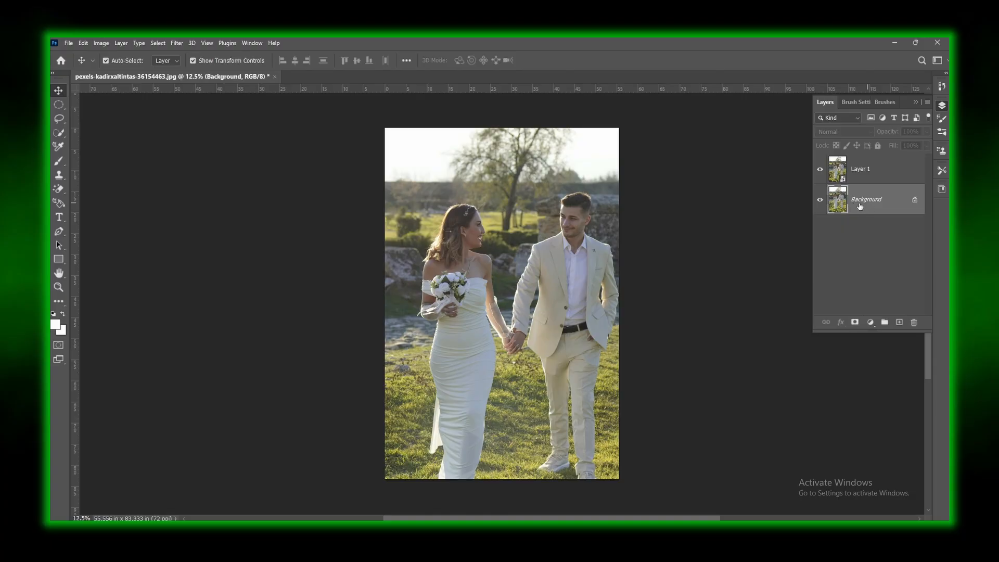
key("ctrl+j")
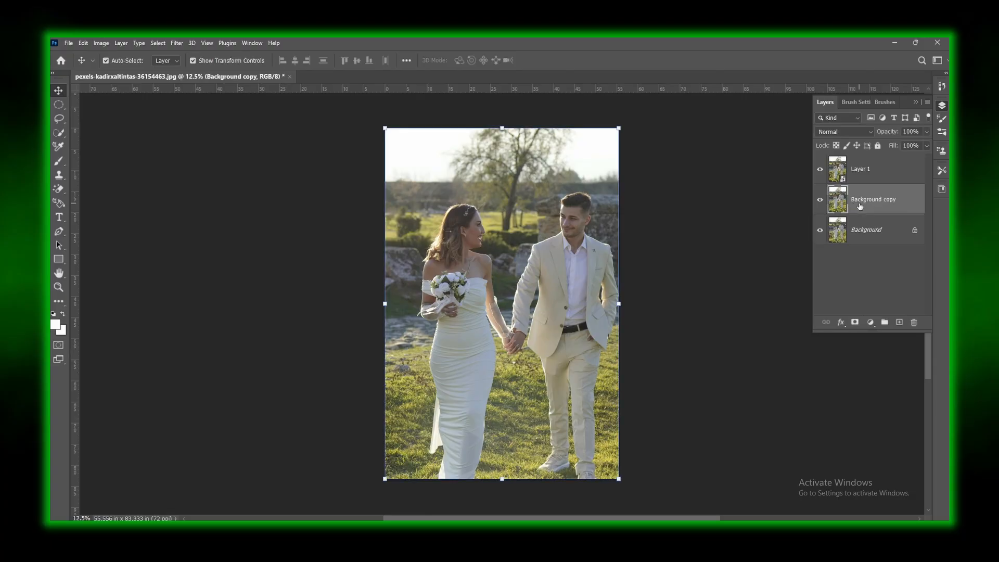
left_click(856, 182)
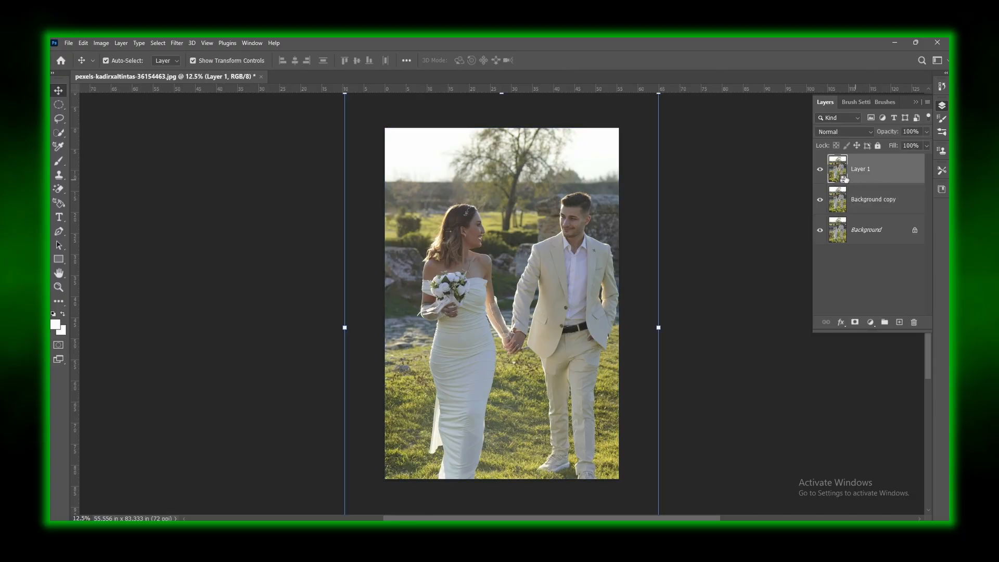
left_click(871, 211)
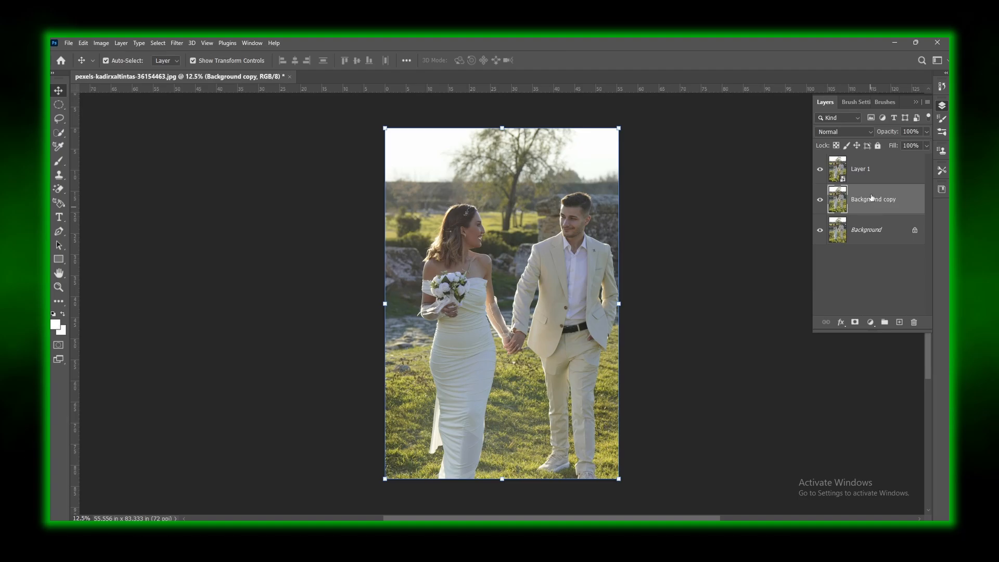
Scale Layer 1 to 100% and align it with the canvas at X 2000 px, Y 3000 px.
left_click(581, 212)
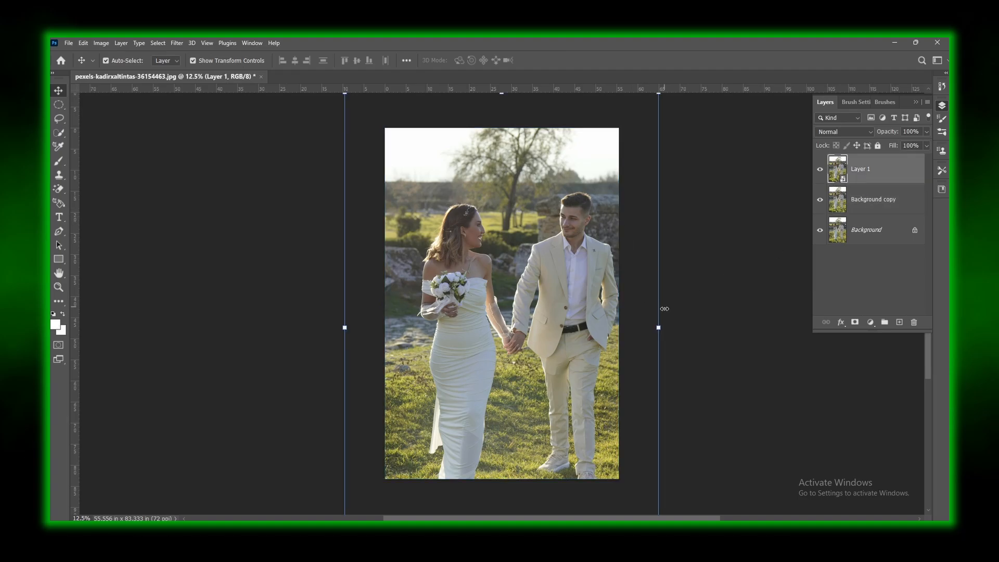
left_click_drag(658, 327, 622, 327)
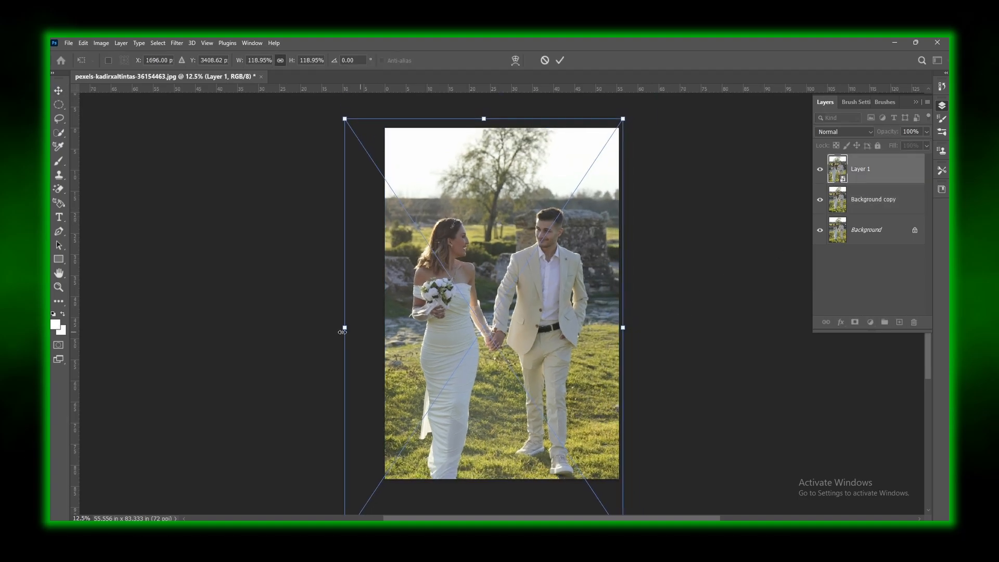
left_click_drag(343, 331, 383, 328)
left_click_drag(442, 334, 442, 314)
left_click_drag(625, 308, 622, 308)
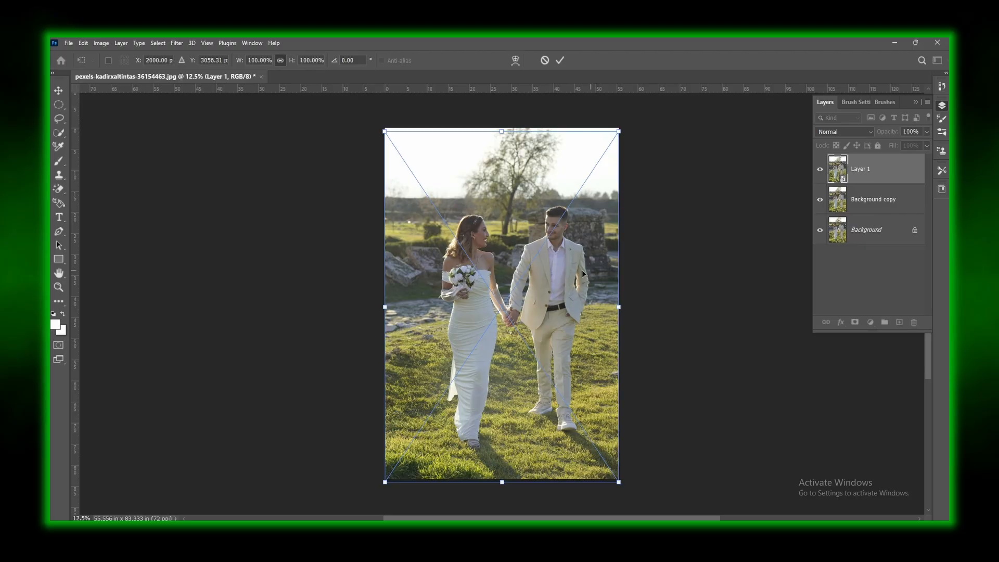
left_click_drag(581, 262, 582, 260)
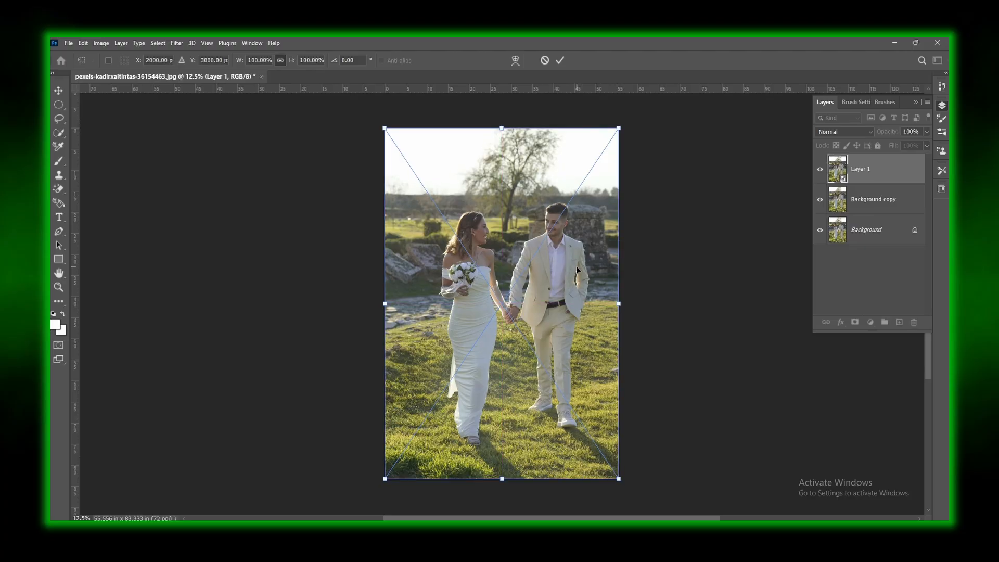
Shrink Layer 1 and Background copy to equally small thumbnails placed side by side in the sky.
left_click_drag(624, 128, 462, 176)
key("Return")
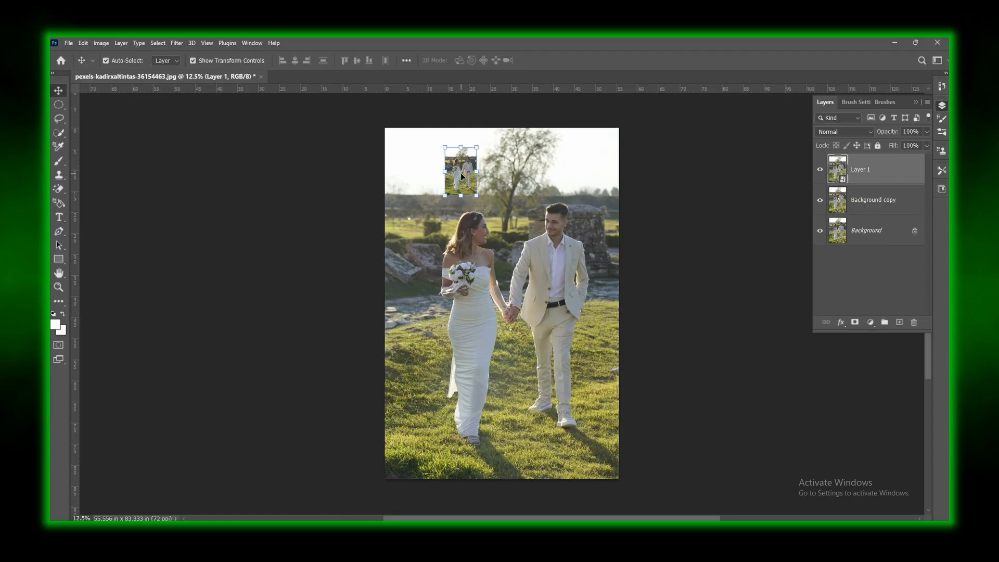
left_click(881, 203)
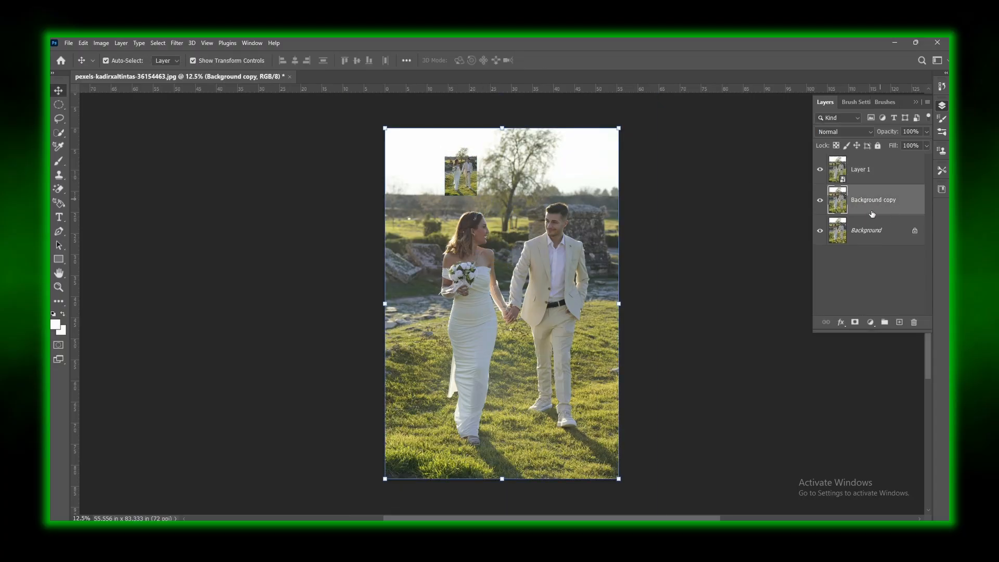
left_click_drag(621, 130, 427, 419)
left_click_drag(414, 468, 501, 197)
key("Return")
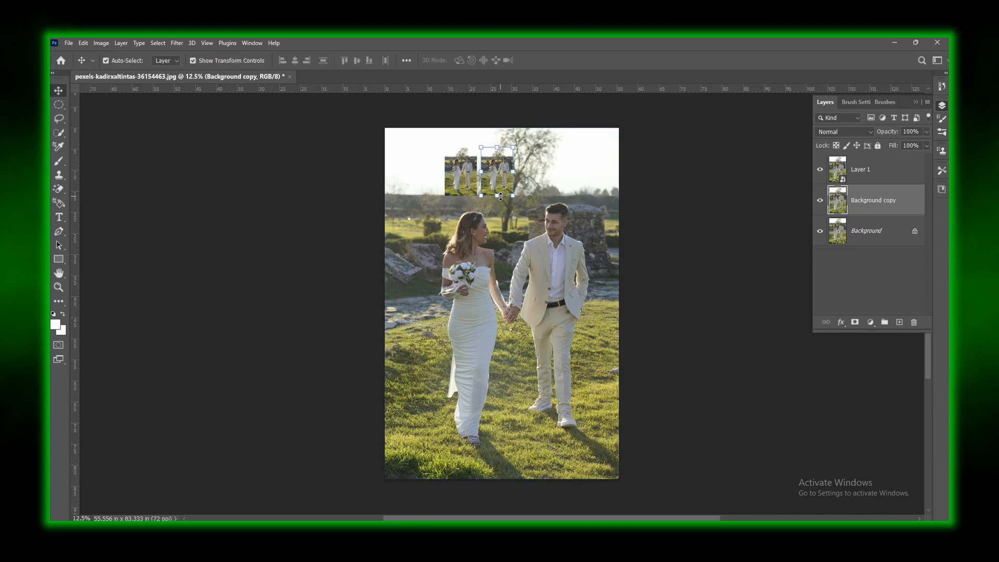
Select Layer 1 and Background copy and scale both up together to about 740%.
left_click(463, 187, "shift")
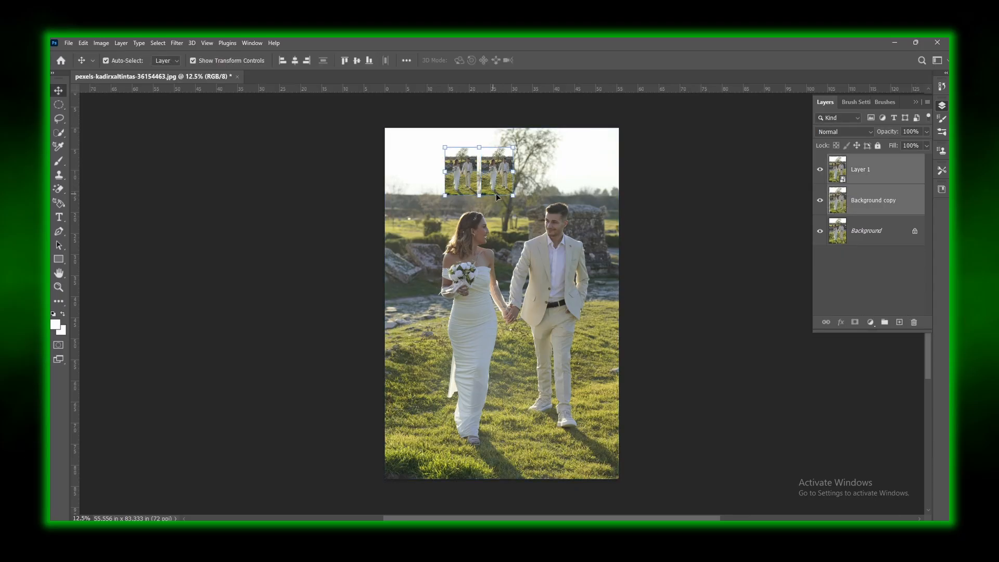
key("ctrl+t")
left_click_drag(479, 196, 482, 509)
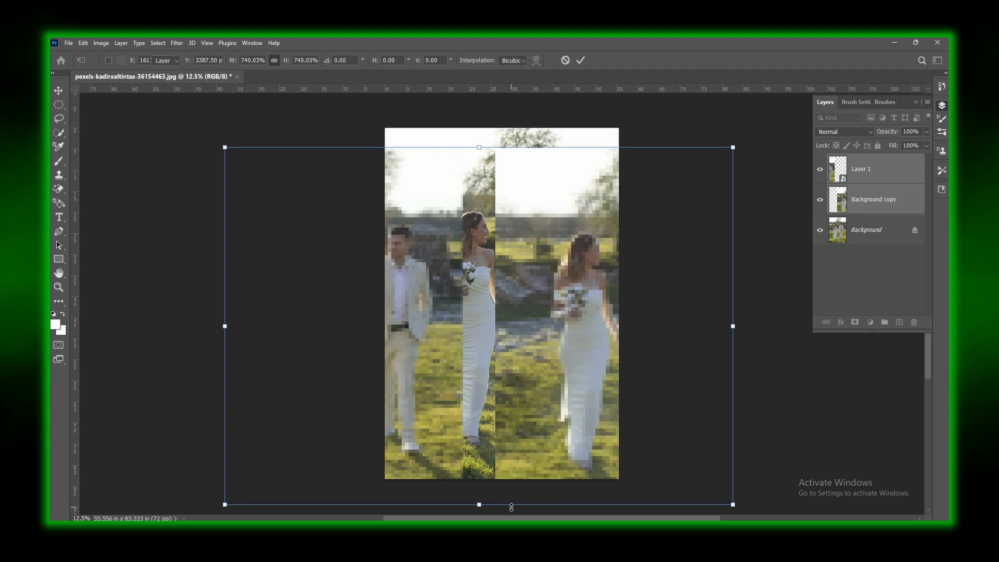
key("Return")
Reposition Layer 1 and Background copy so that the groom appears side by side in both layers.
scroll(474, 313, "down", 2)
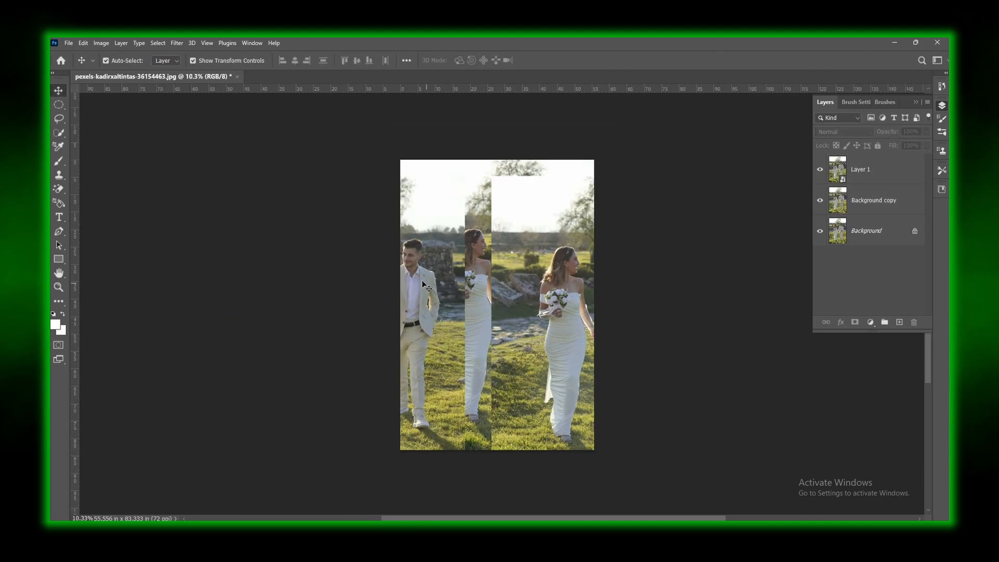
left_click_drag(425, 285, 518, 286)
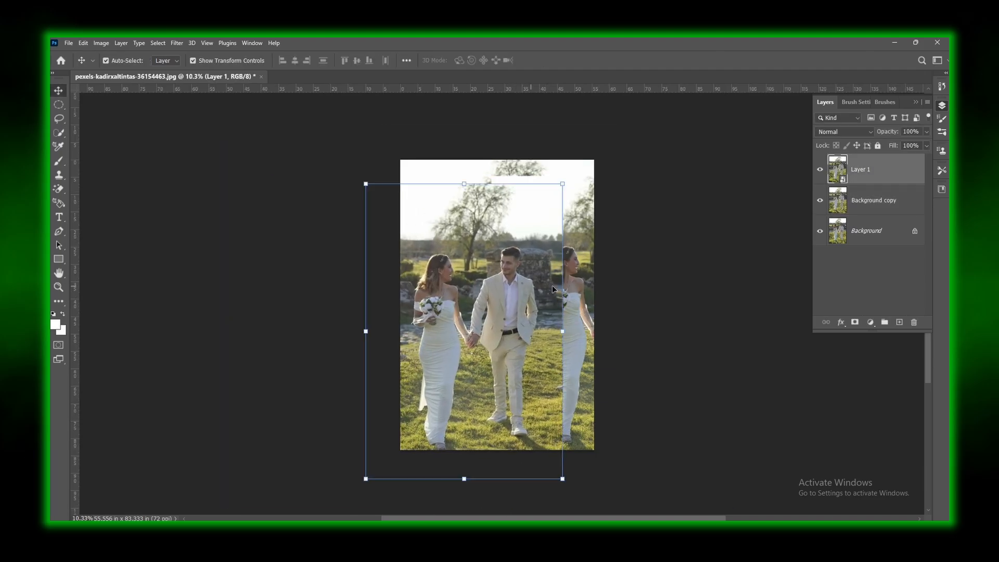
left_click_drag(581, 283, 479, 302)
left_click_drag(553, 303, 556, 283)
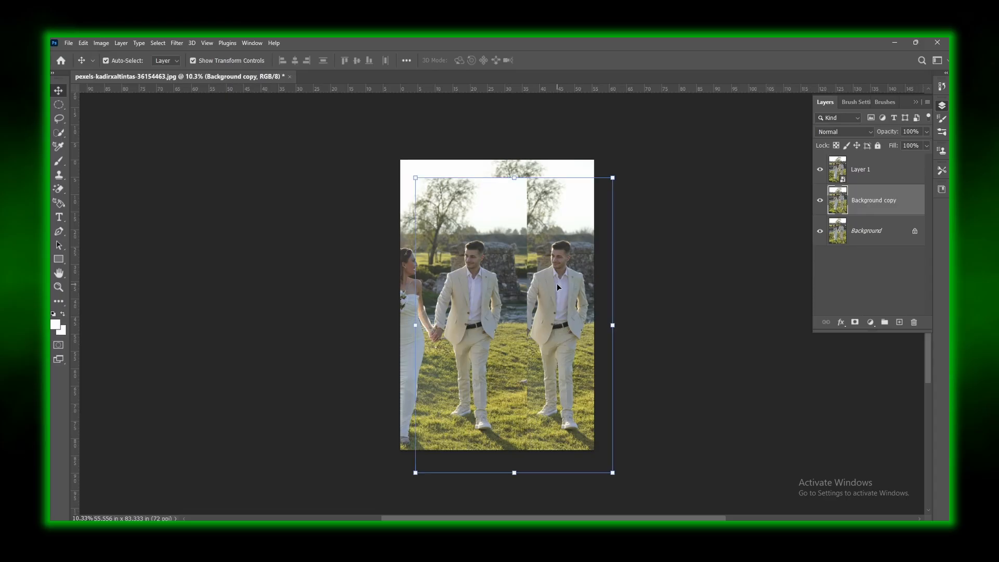
Move the Layer 1 groom closer to the one in Background copy and compare their detail up close.
scroll(557, 283, "up", 2)
scroll(496, 280, "up", 3)
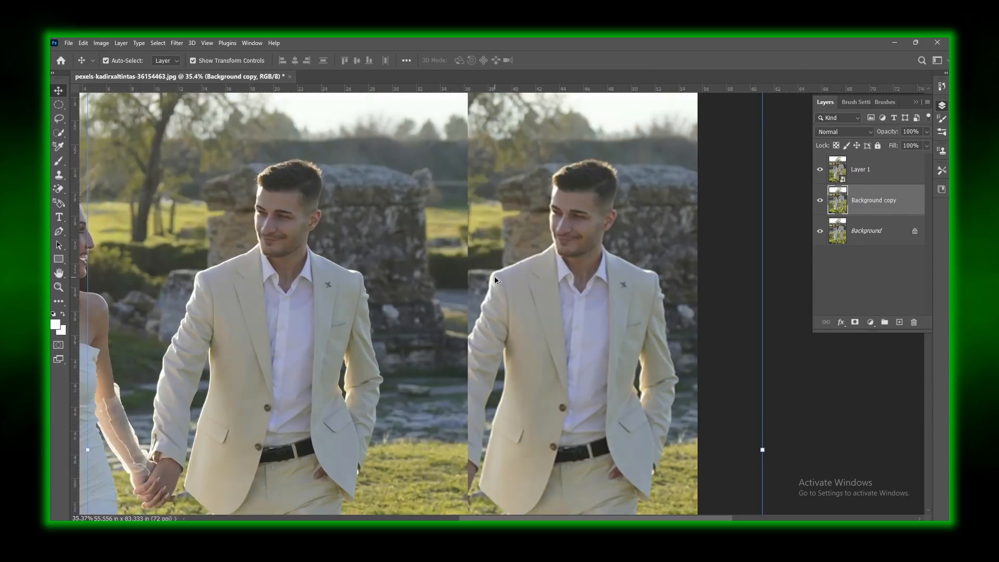
scroll(494, 237, "up", 2)
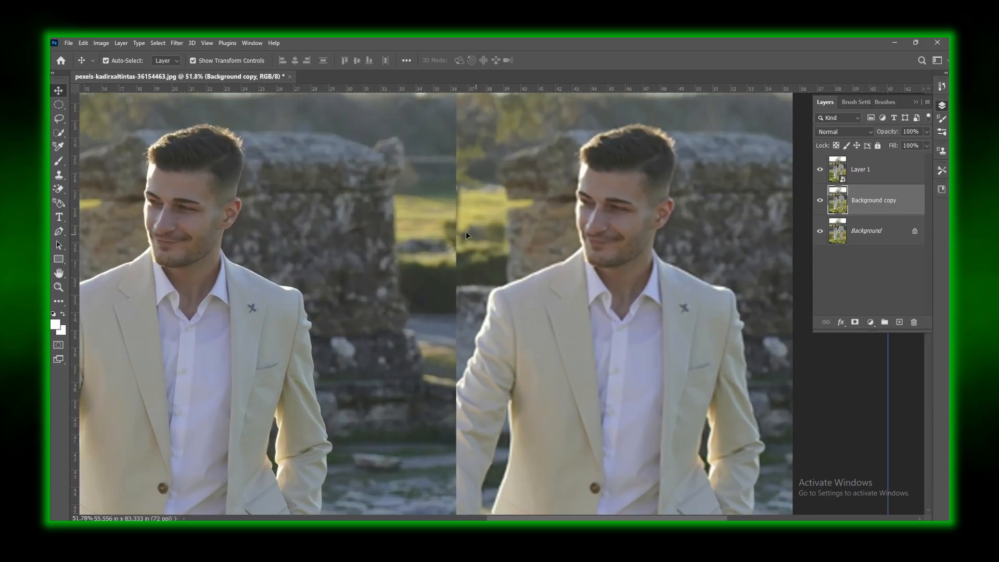
left_click_drag(429, 220, 473, 243)
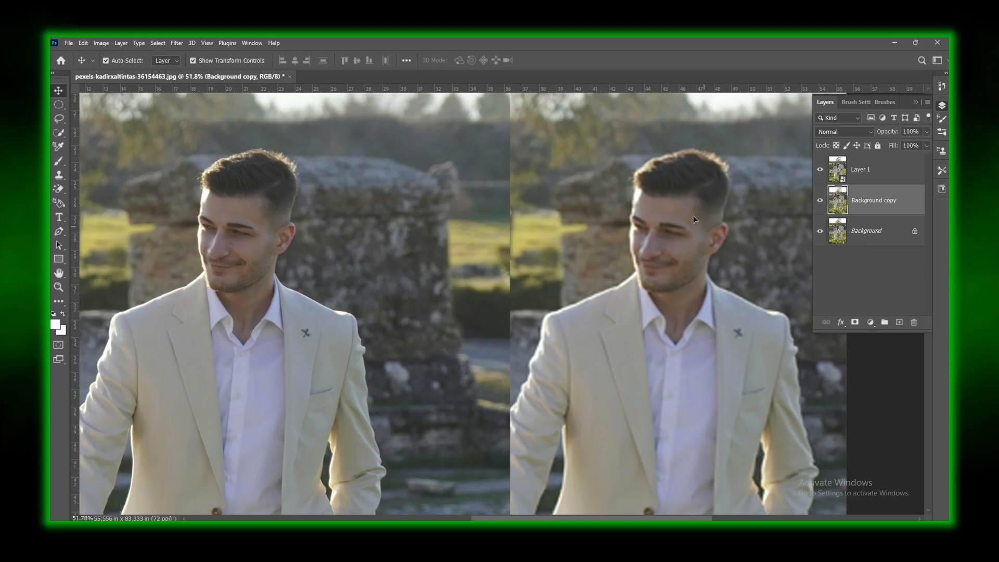
left_click_drag(277, 260, 310, 248)
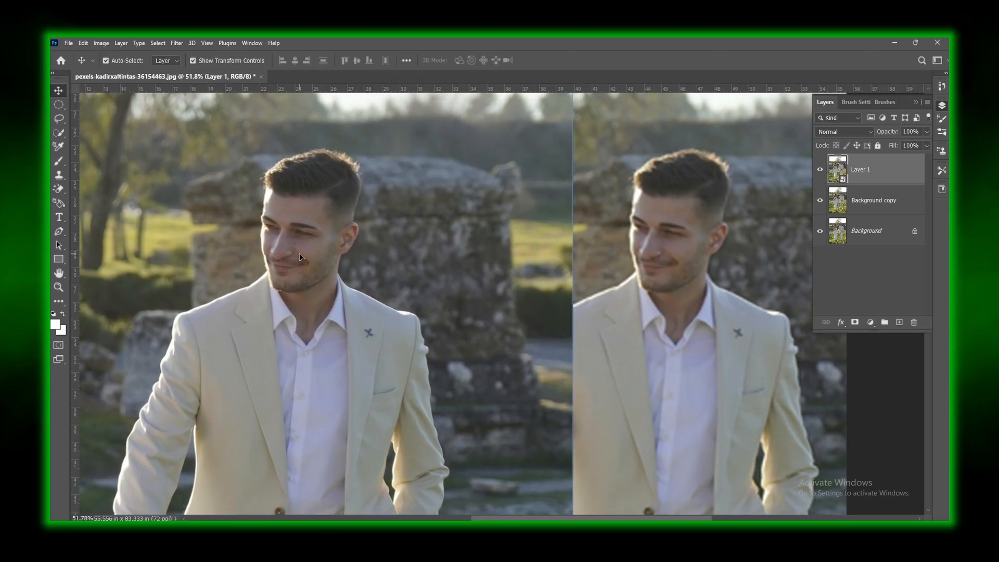
Delete the Background copy layer.
scroll(299, 252, "down", 10)
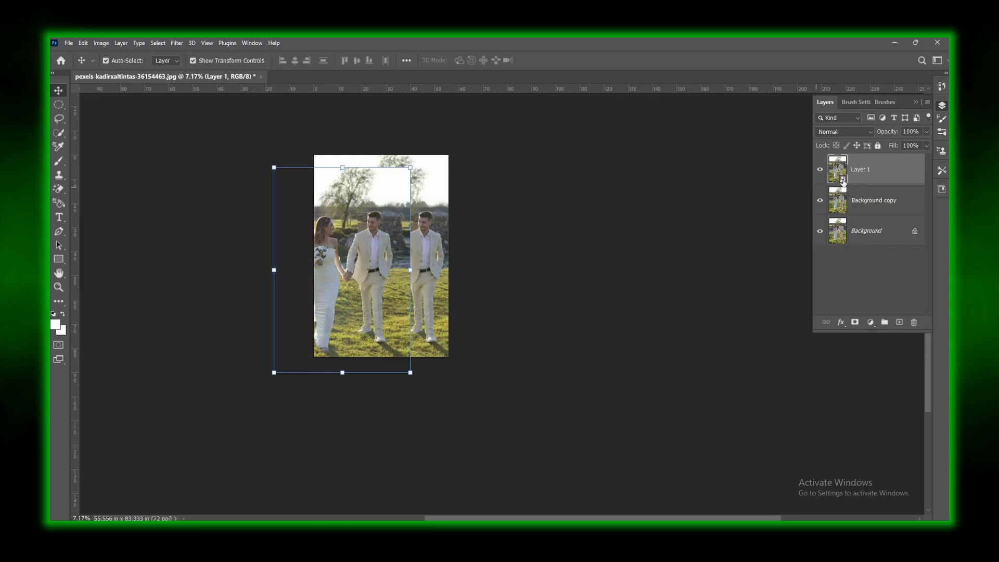
left_click_drag(885, 198, 914, 321)
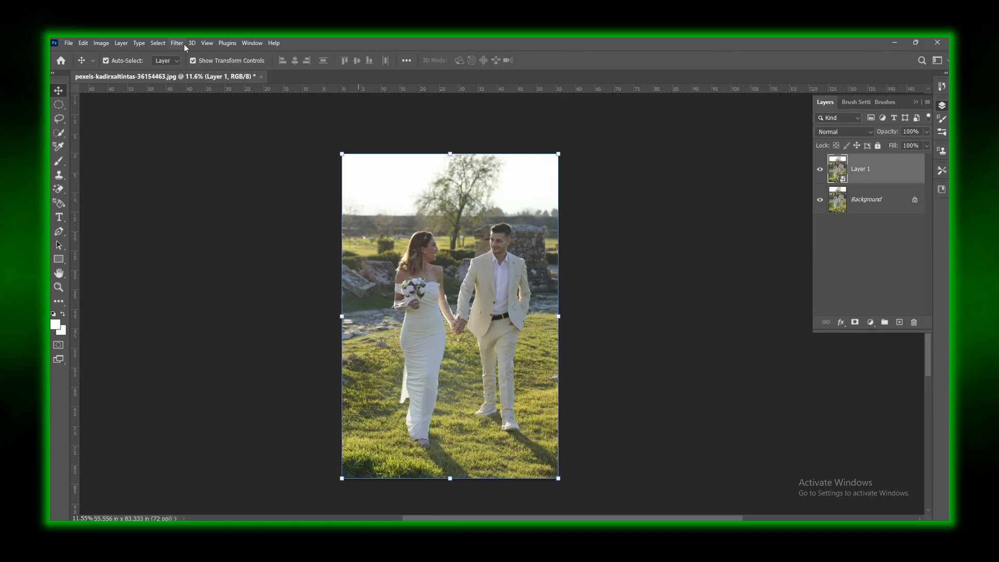
Open the Camera Raw filter on the Layer 1 smart object.
left_click(184, 45)
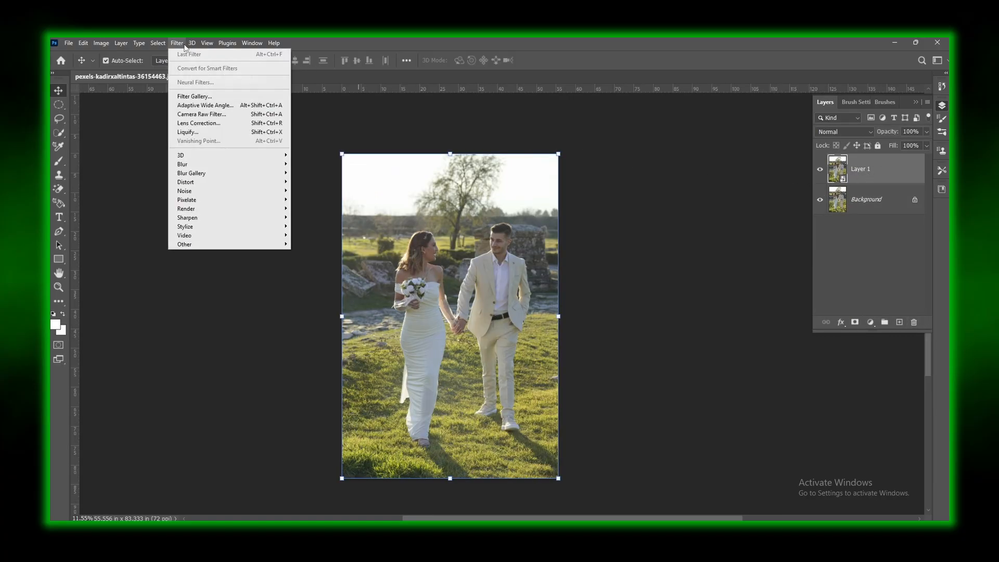
left_click(231, 116)
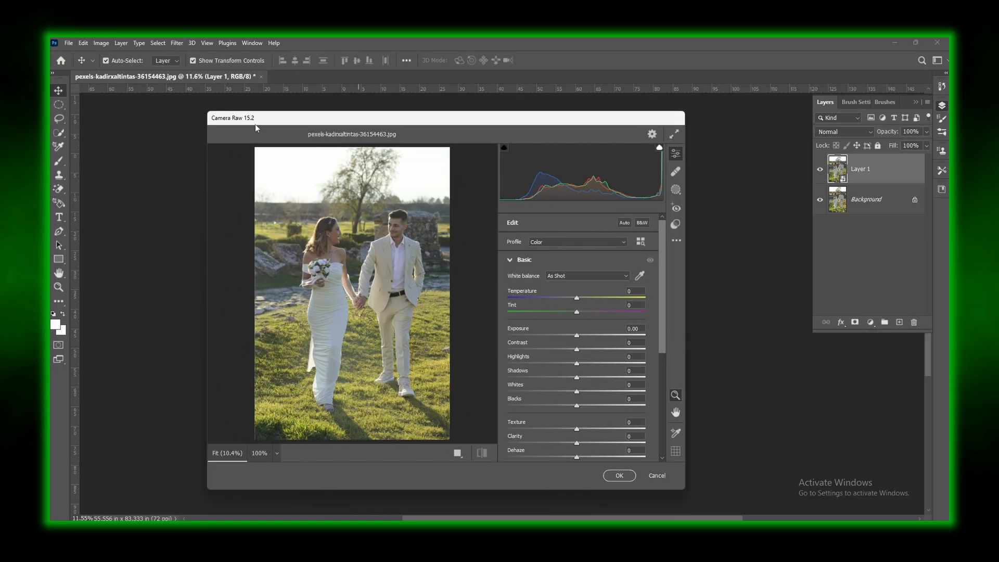
left_click_drag(316, 232, 329, 254)
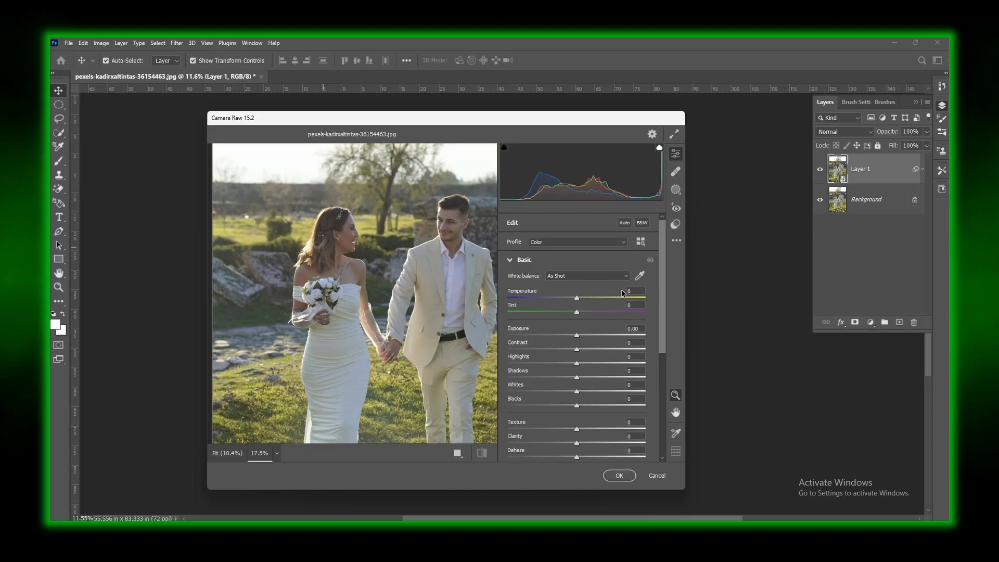
Activate the White Balance picker and inspect the bride's dress and the groom's shirt up close for a white reference.
left_click(640, 277)
scroll(357, 312, "up", 6)
scroll(339, 355, "up", 1)
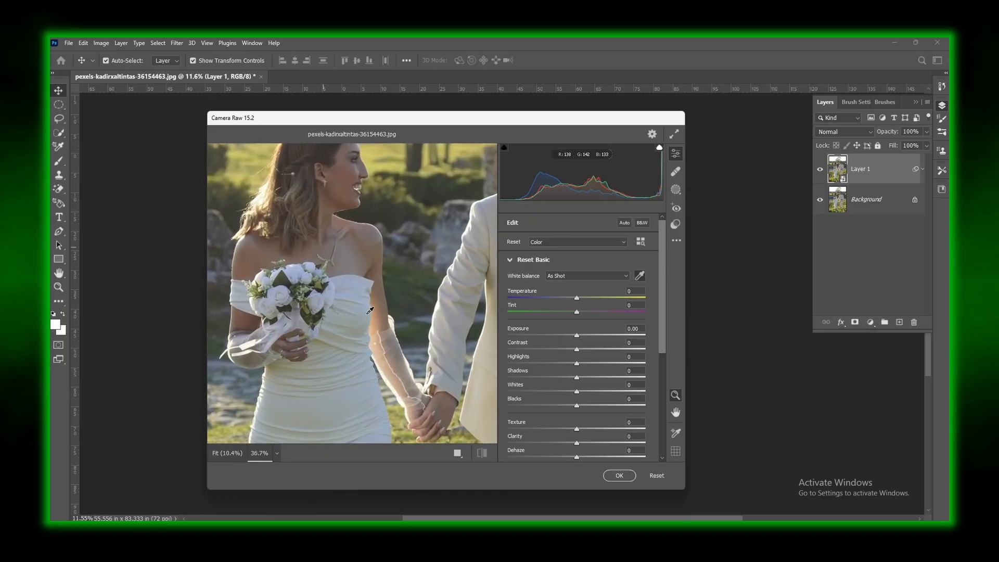
left_click_drag(449, 322, 263, 310)
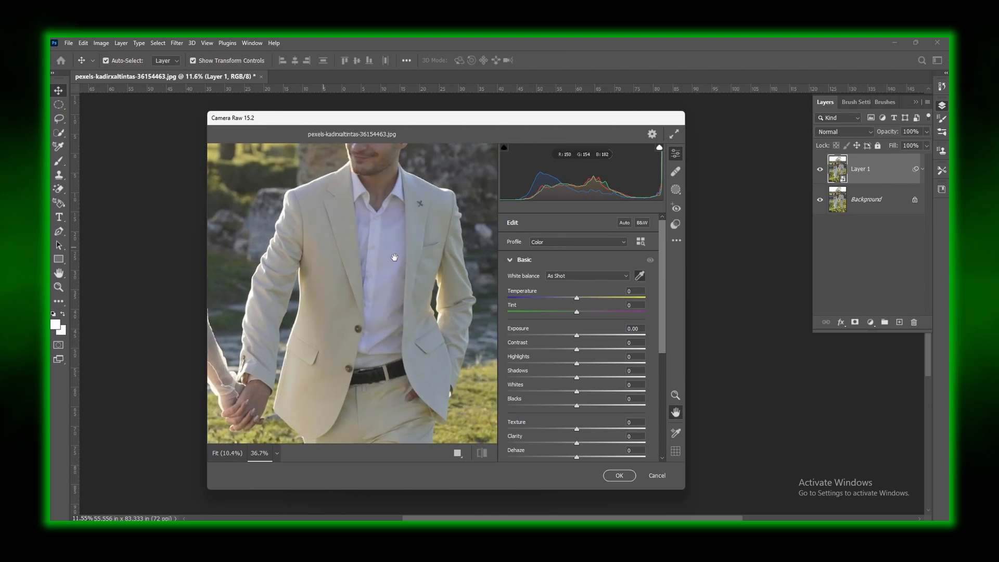
scroll(398, 254, "up", 5)
scroll(398, 254, "down", 5)
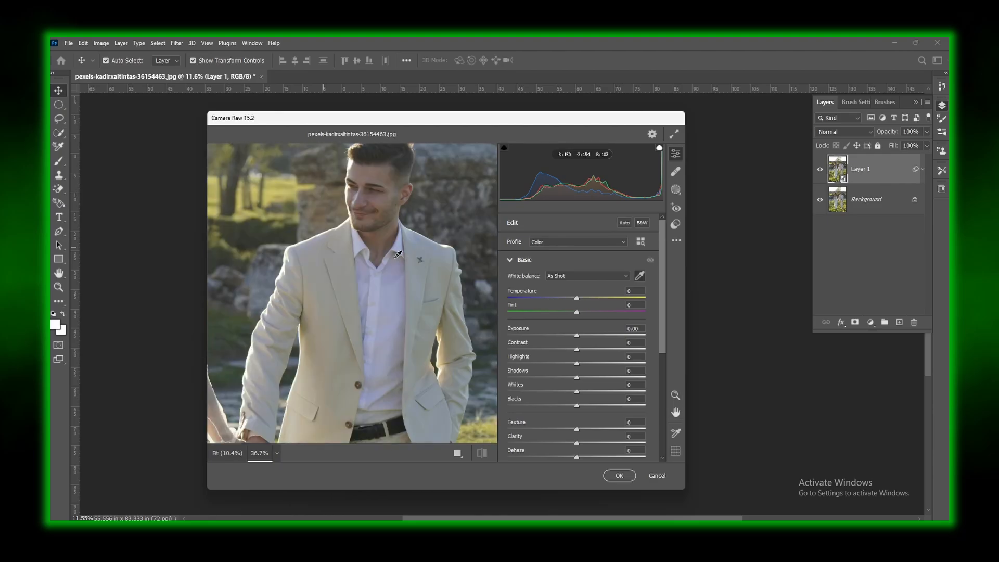
scroll(437, 328, "up", 2)
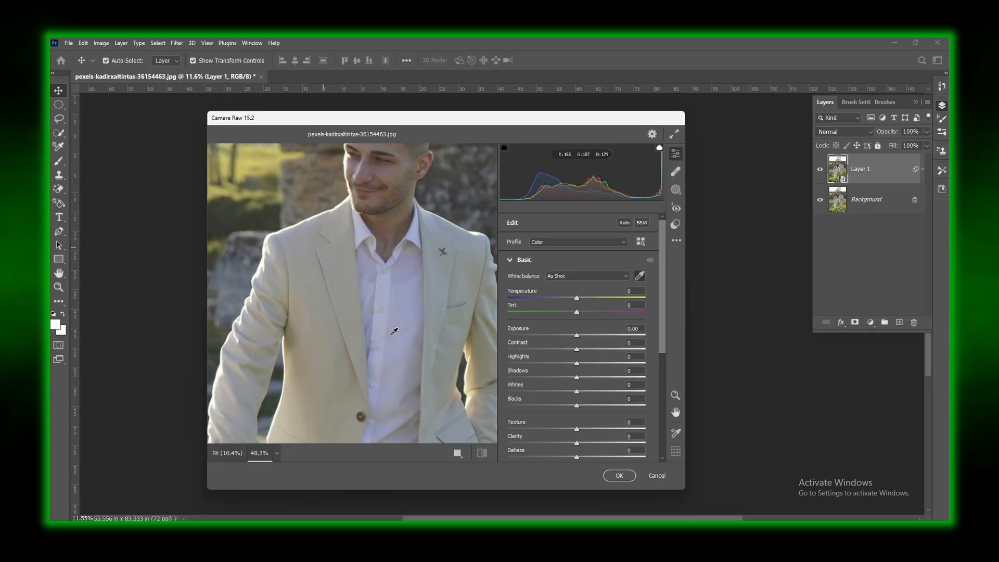
scroll(413, 319, "down", 3)
scroll(412, 318, "up", 3)
Sample the white balance from a white flower at the edge of the bride's bouquet, beside her dress.
key("space")
left_click_drag(277, 312, 481, 314)
left_click_drag(323, 314, 420, 281)
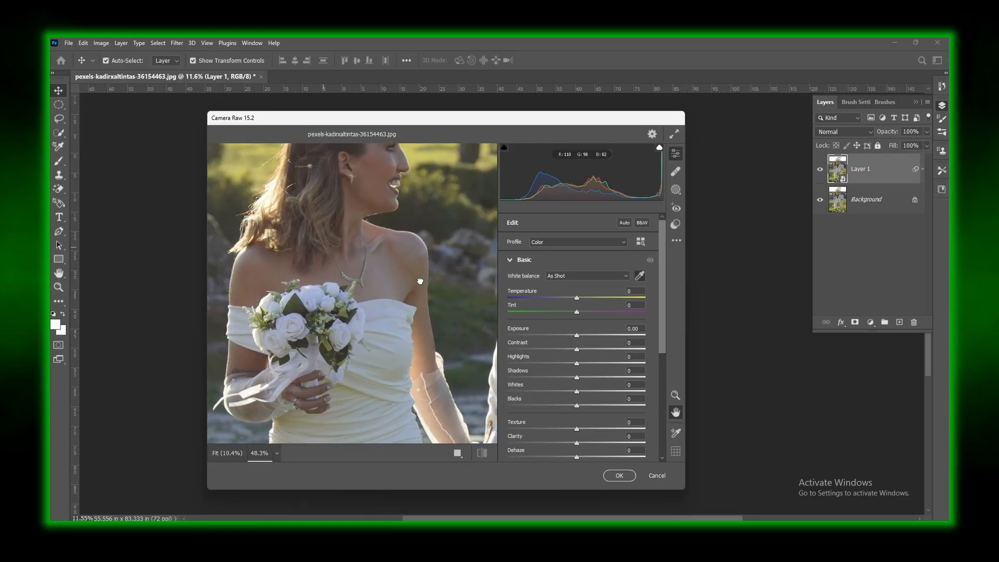
left_click_drag(384, 312, 393, 304)
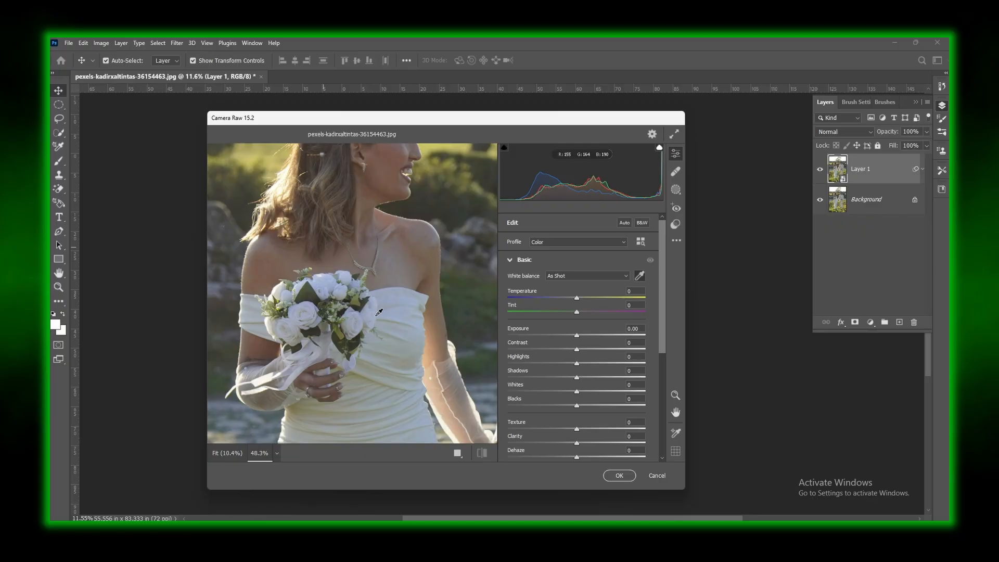
scroll(366, 327, "up", 3)
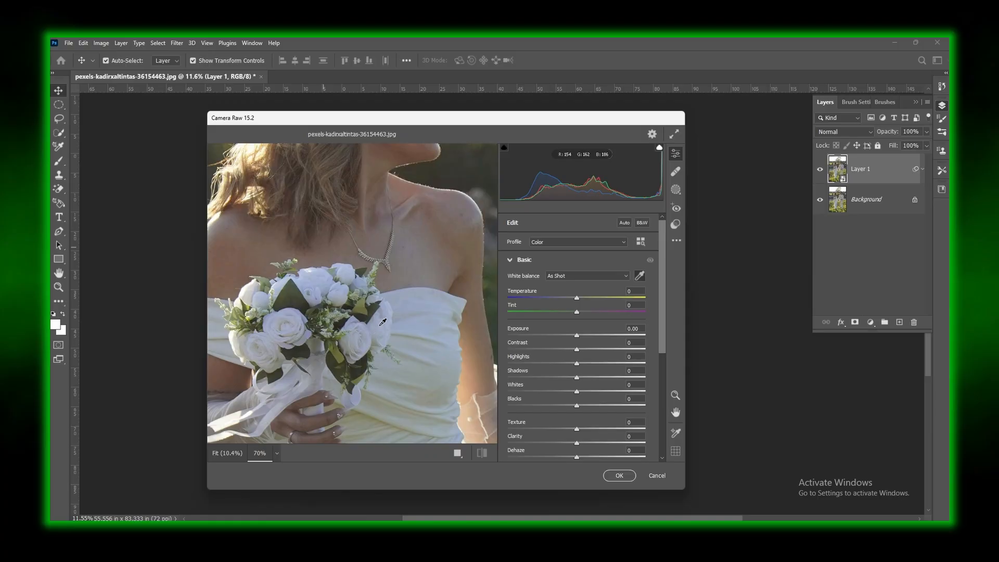
left_click(376, 323)
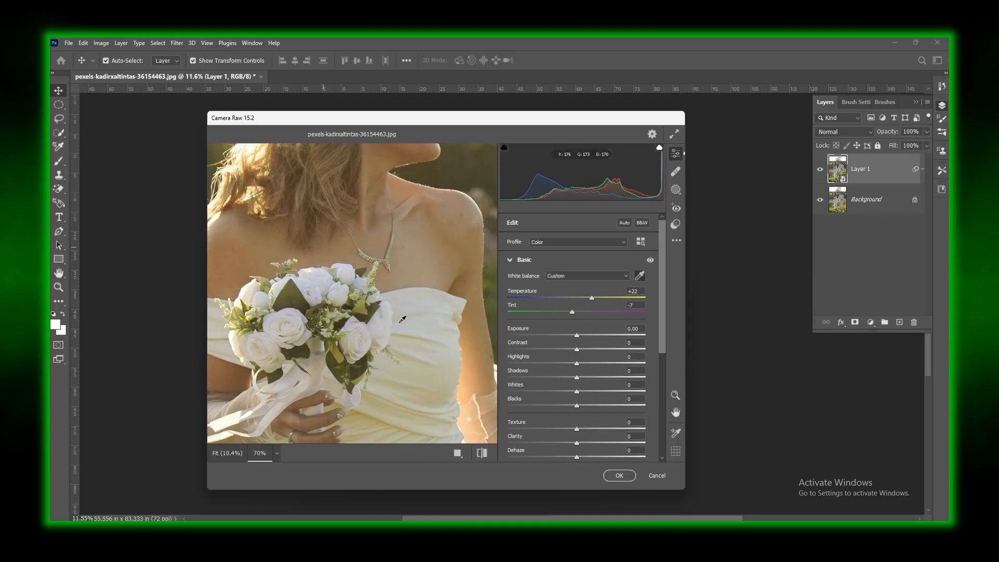
Toggle the Basic adjustments off and on to compare the bouquet-based white balance with the original across the whole photo.
scroll(396, 293, "down", 5)
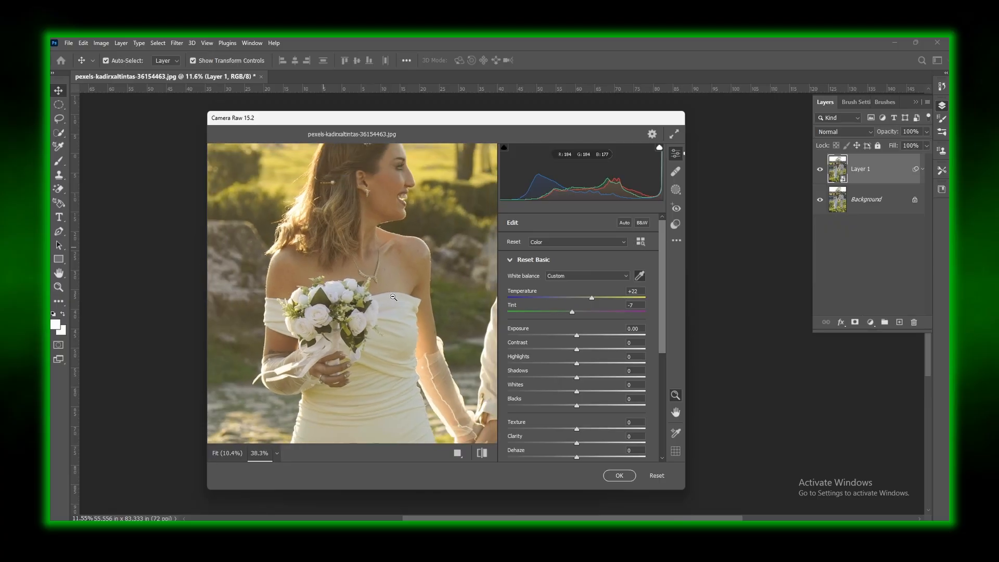
scroll(393, 297, "down", 3)
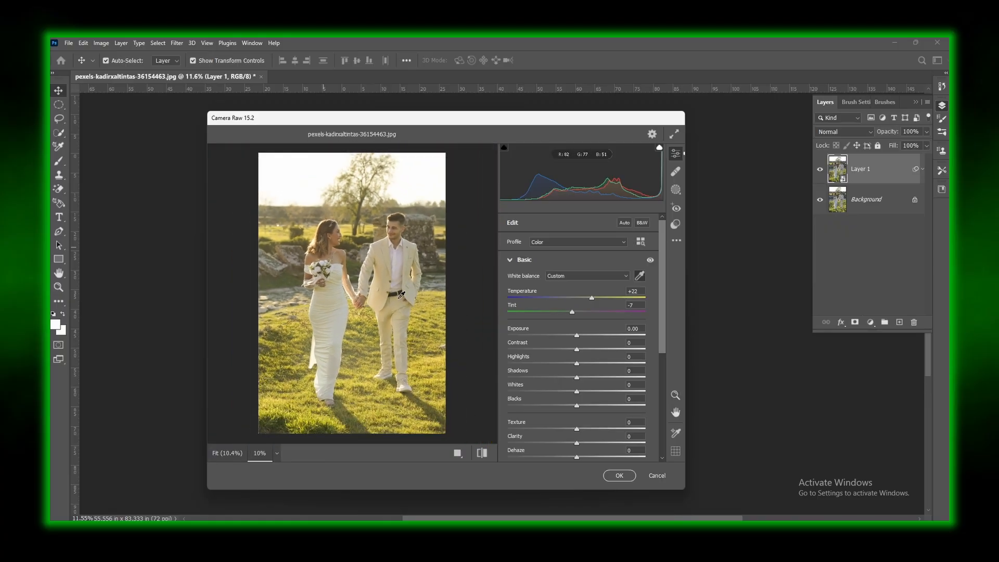
left_click(650, 261)
left_click(651, 261)
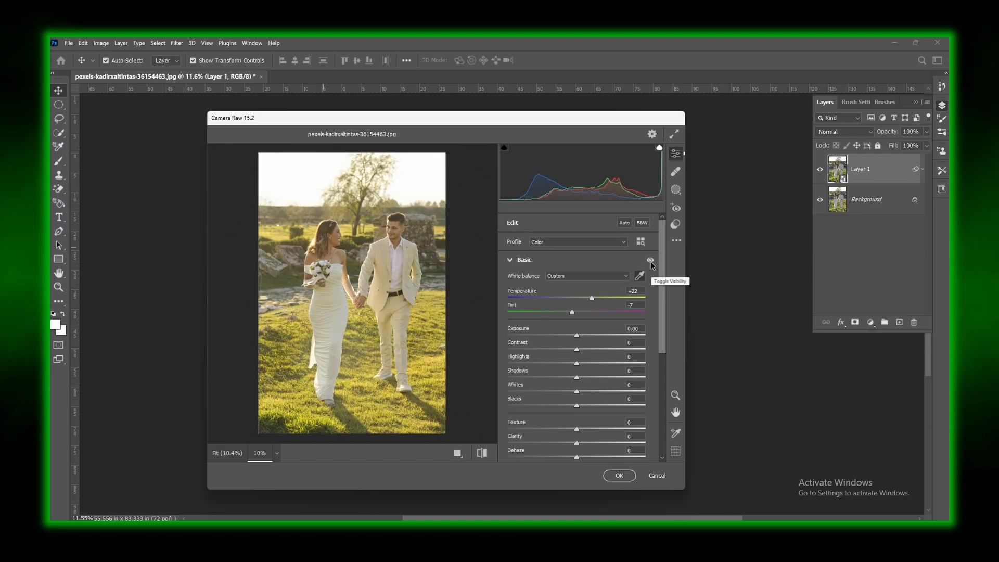
left_click(650, 260)
left_click(650, 260)
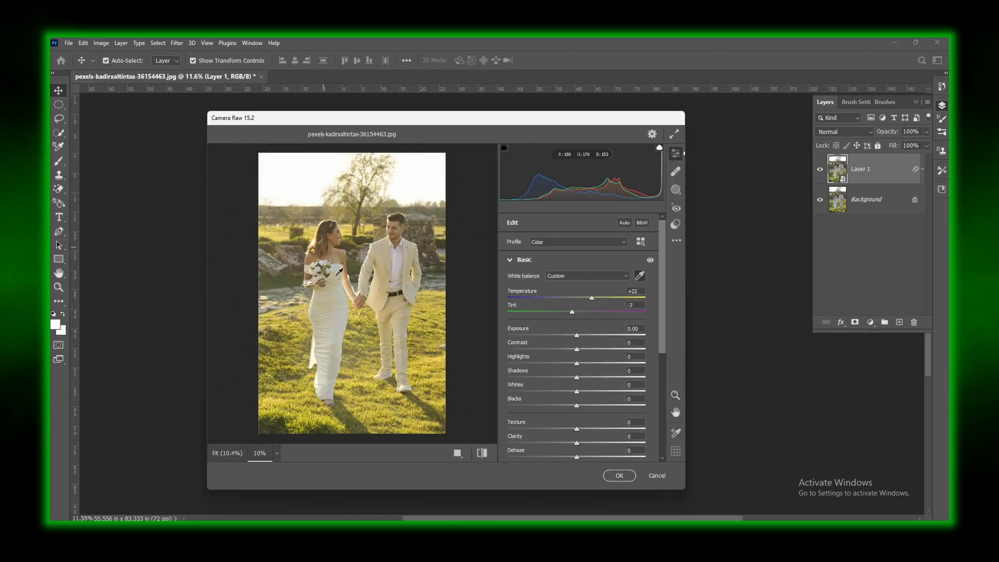
Reset the edits to default and sample the white balance from the bride's dress, giving temperature +9 and tint +10.
left_click(675, 241)
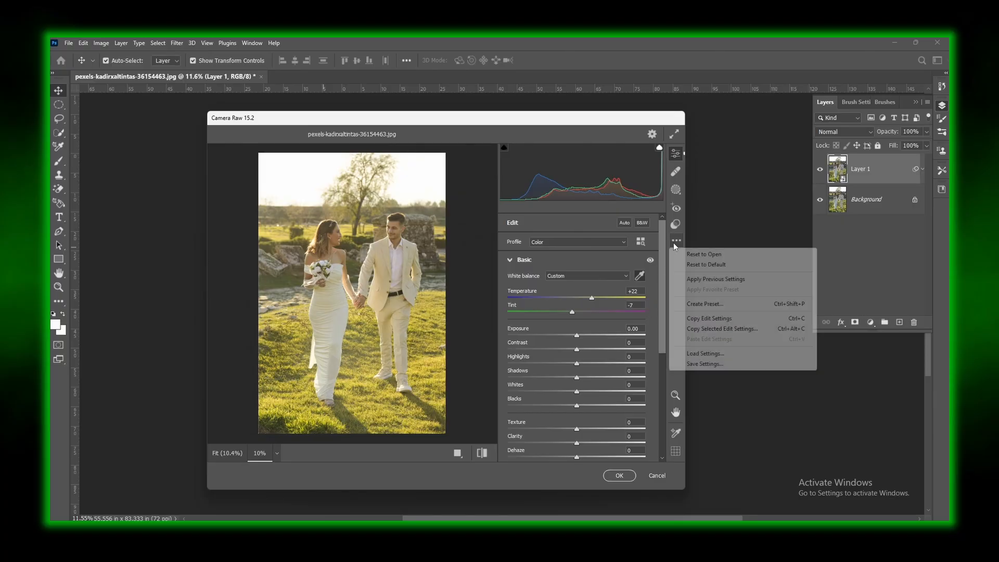
left_click(692, 264)
scroll(391, 319, "up", 3)
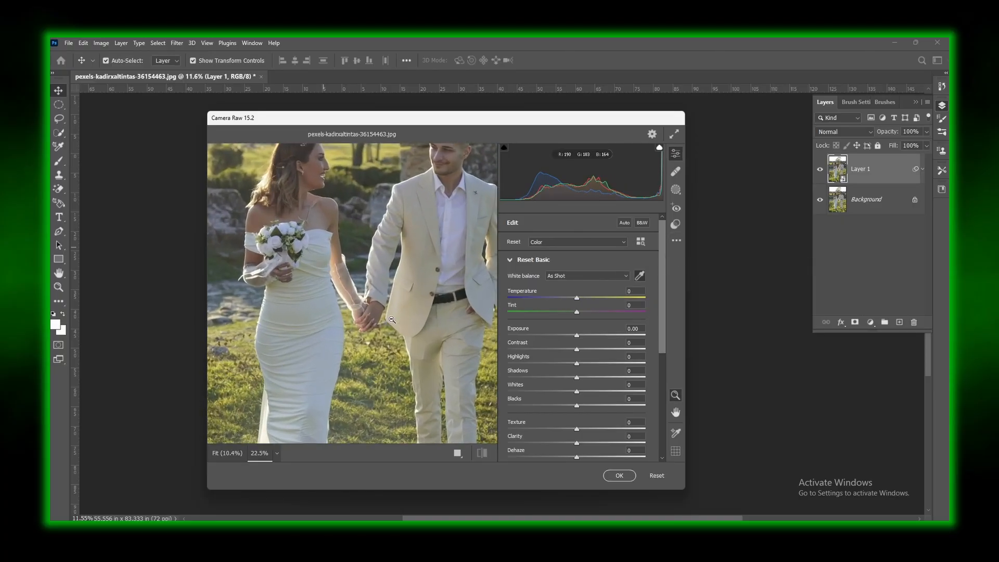
scroll(255, 244, "up", 4)
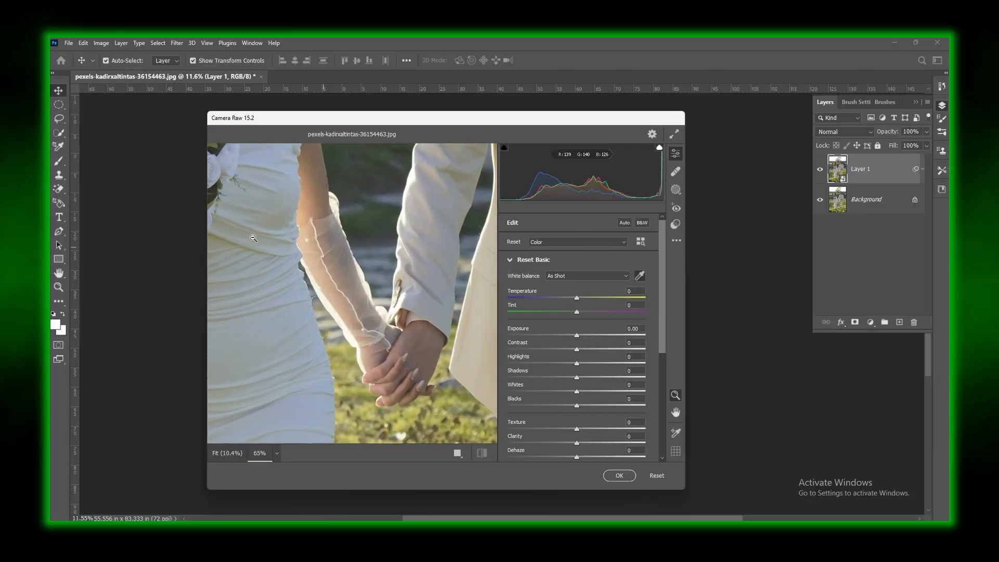
scroll(253, 237, "up", 1)
key("space")
left_click_drag(277, 284, 382, 150)
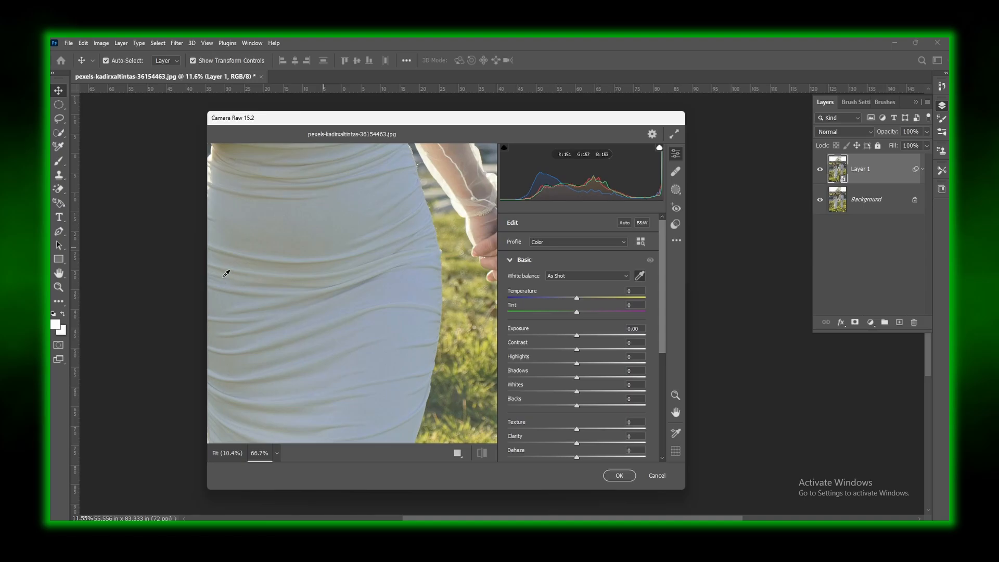
left_click_drag(227, 273, 432, 378)
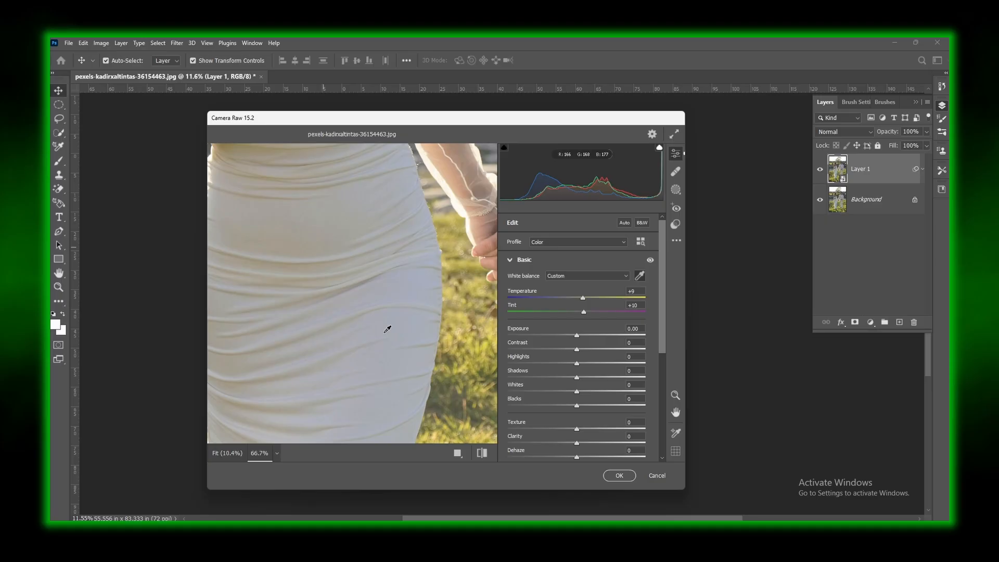
View the whole photo and toggle the Basic adjustments to compare the dress-based white balance before and after.
scroll(384, 333, "down", 8)
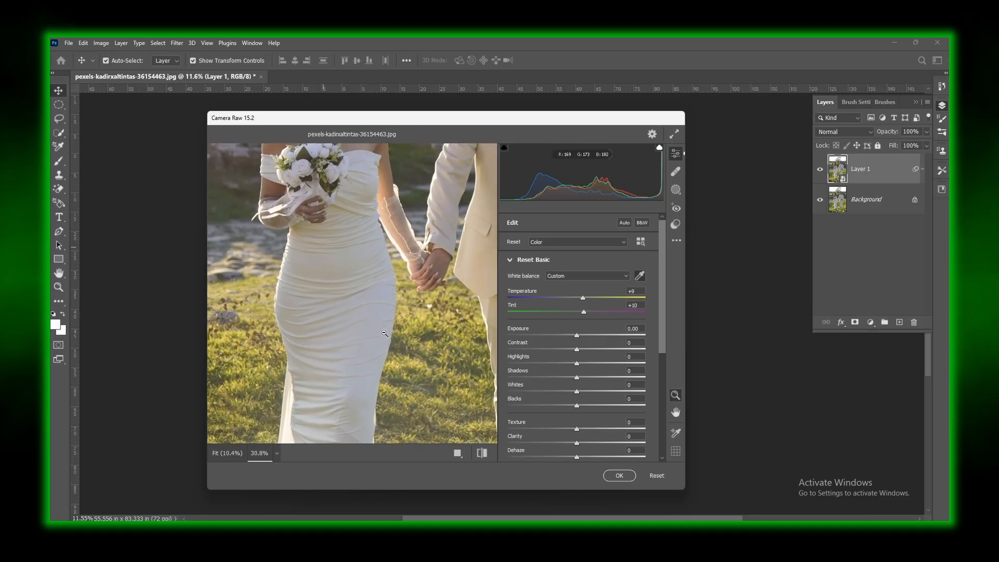
scroll(384, 333, "down", 4)
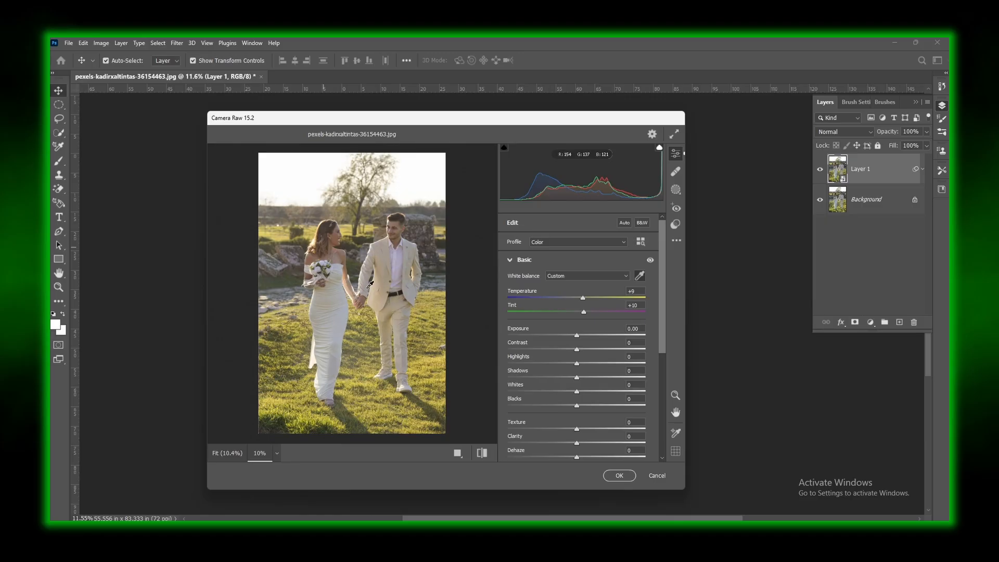
left_click(651, 261)
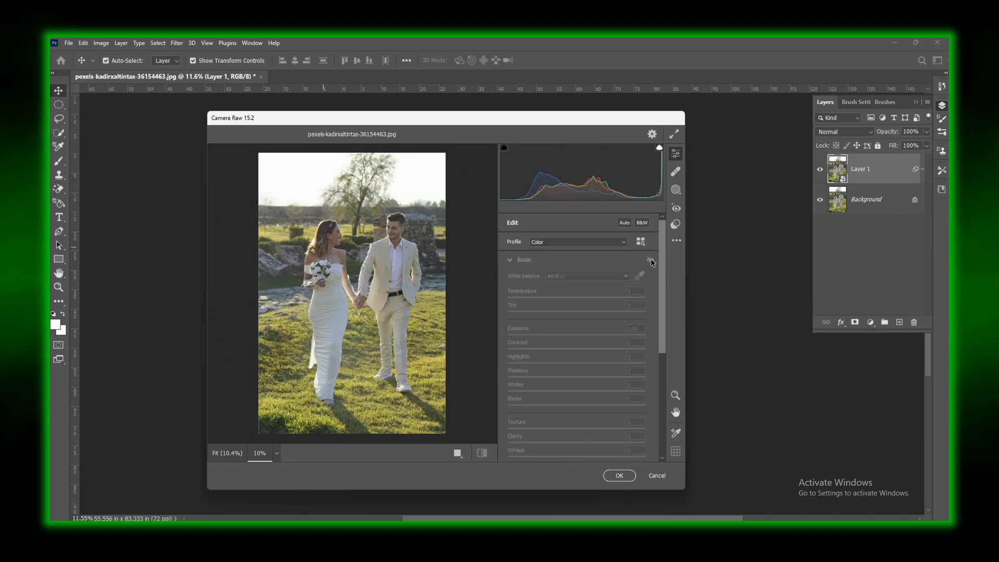
left_click(651, 261)
left_click(651, 261)
left_click(651, 260)
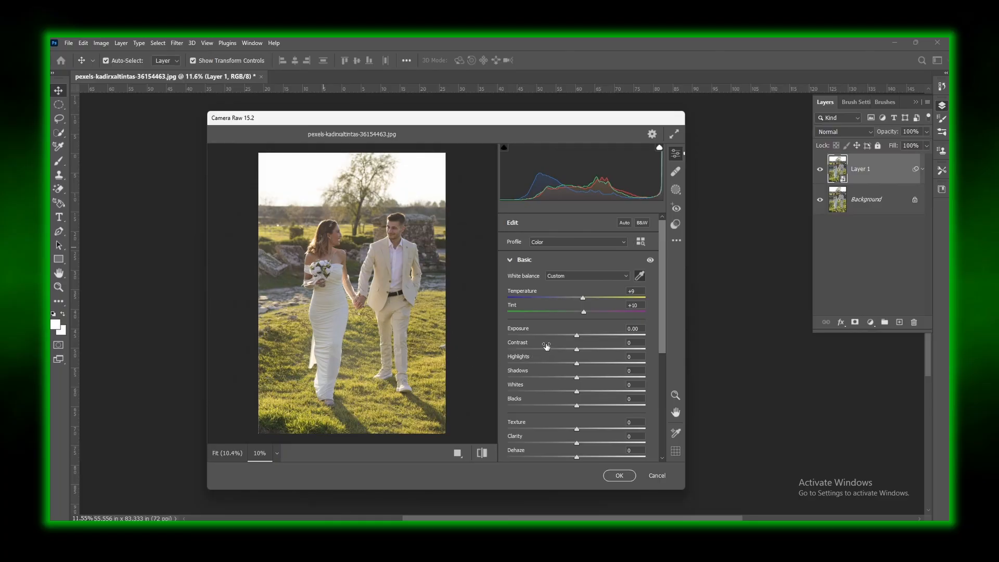
Lower the Highlights to -79 to recover detail in the bright areas of the photo.
scroll(543, 343, "down", 2)
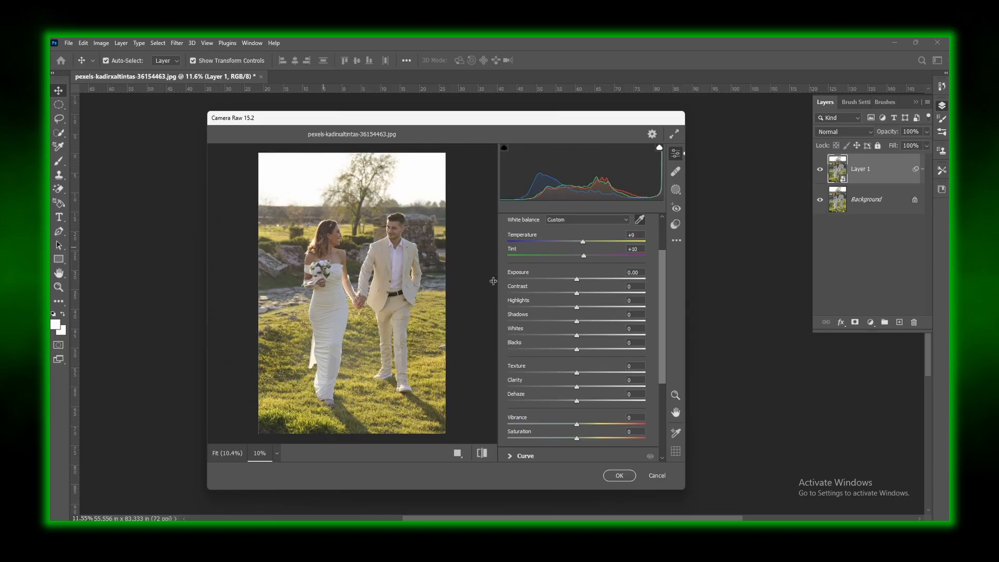
scroll(405, 237, "up", 6)
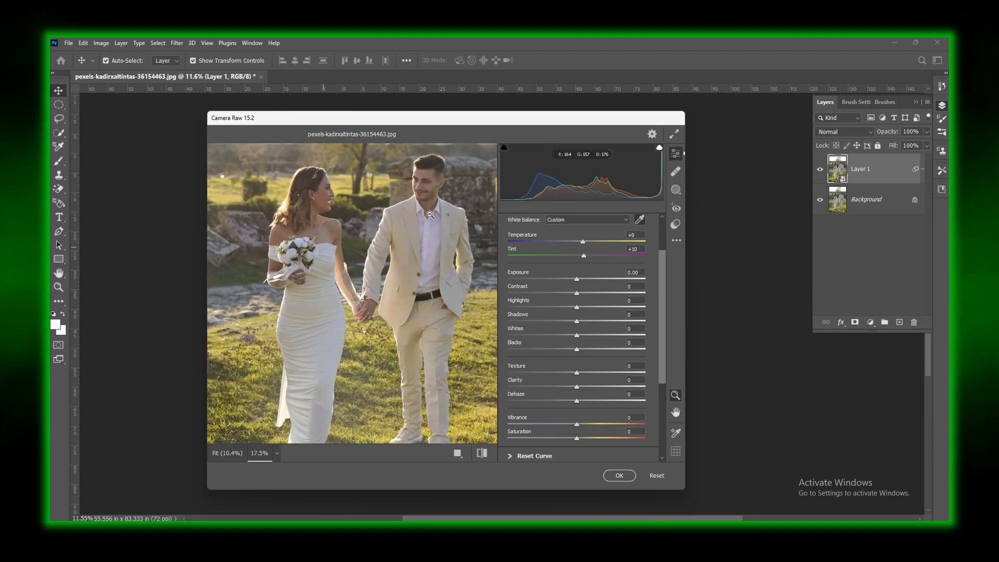
scroll(409, 205, "down", 4)
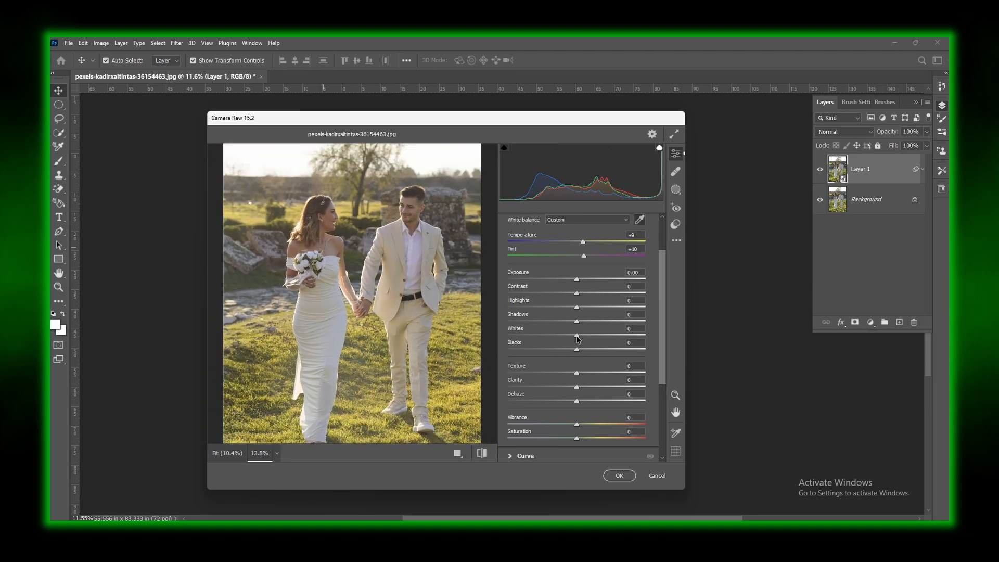
scroll(411, 264, "down", 2)
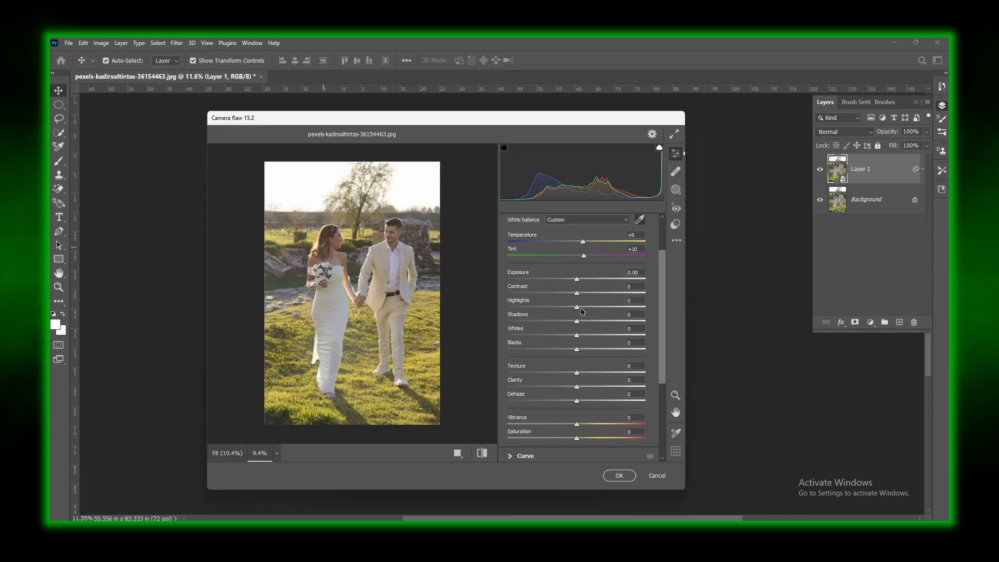
left_click_drag(577, 308, 527, 311)
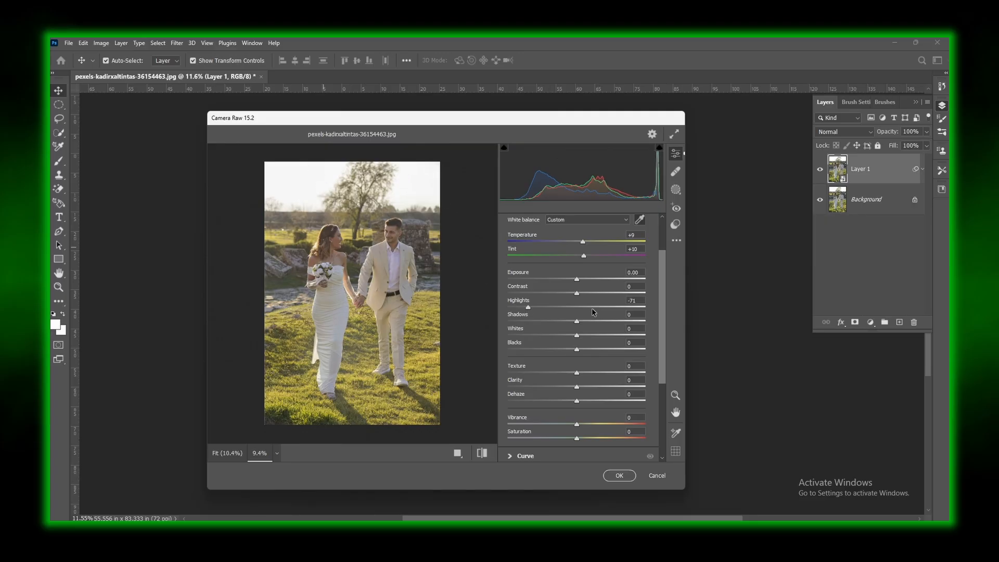
left_click_drag(535, 307, 508, 306)
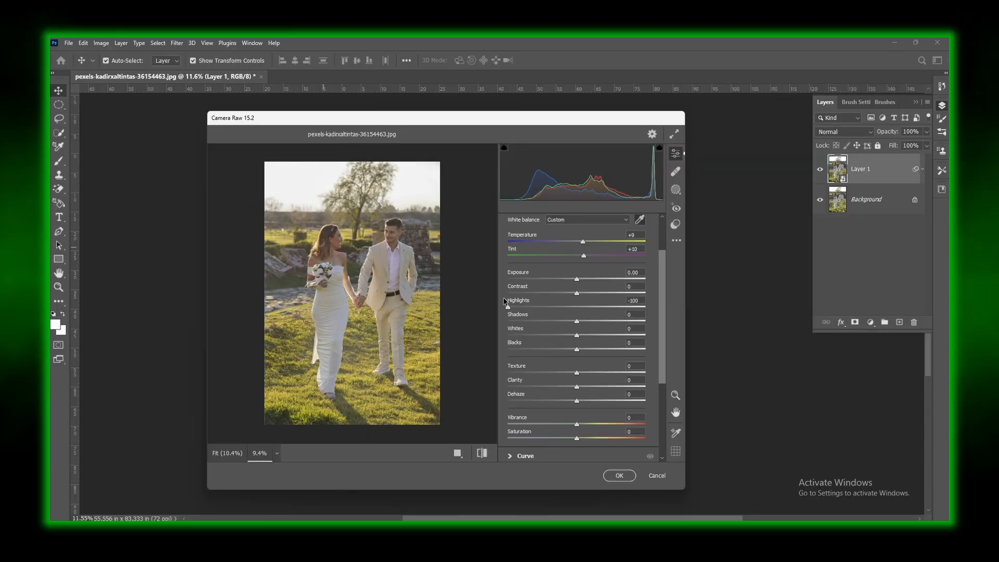
left_click_drag(503, 298, 522, 307)
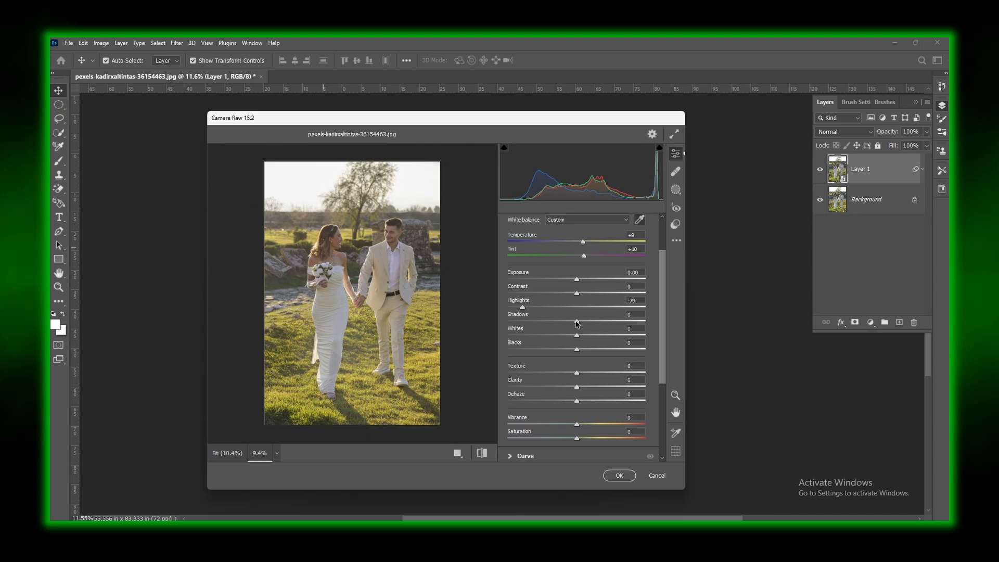
Raise the Shadows to +100 and check the effect on the groom up close.
left_click_drag(577, 321, 654, 324)
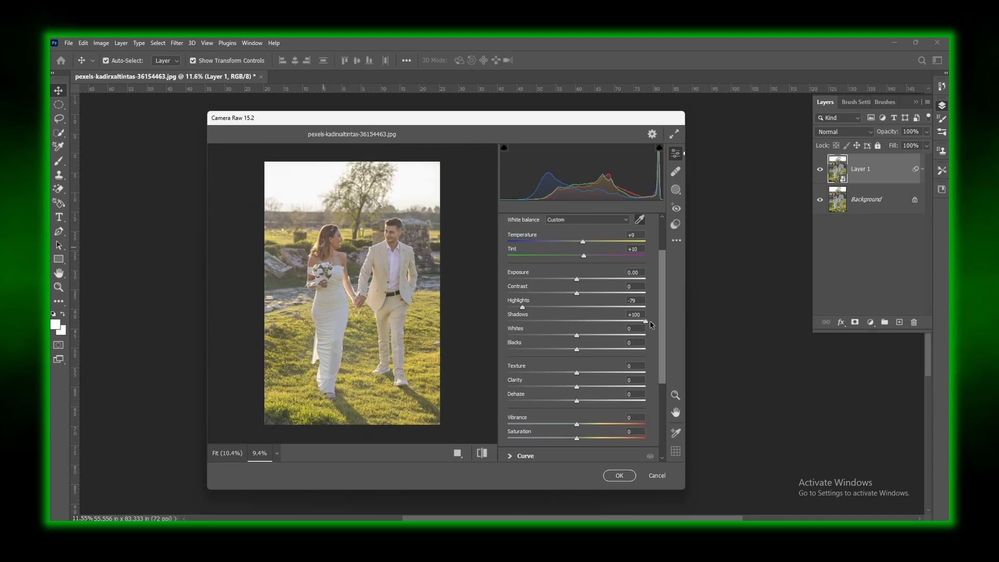
scroll(400, 236, "up", 2)
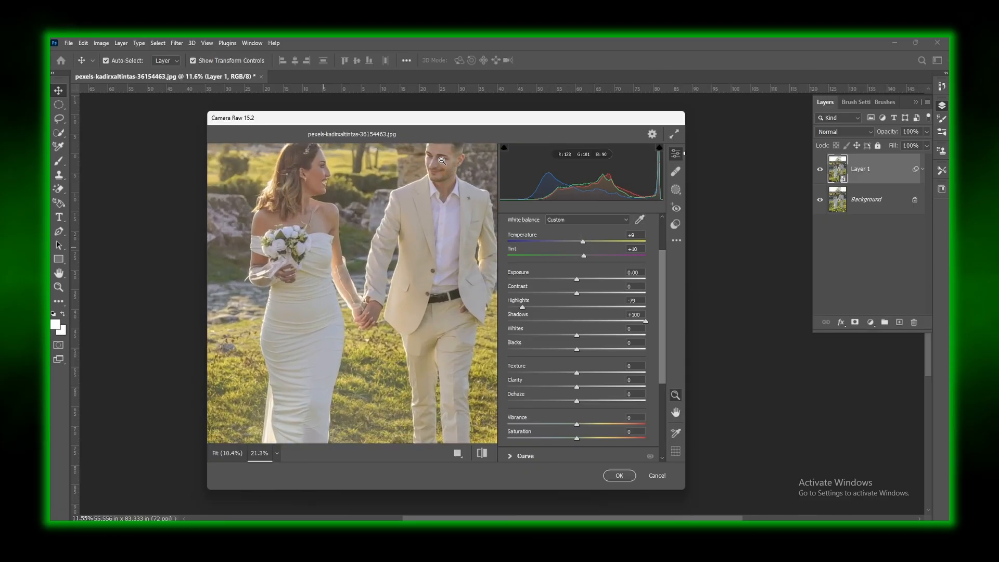
scroll(468, 189, "up", 3)
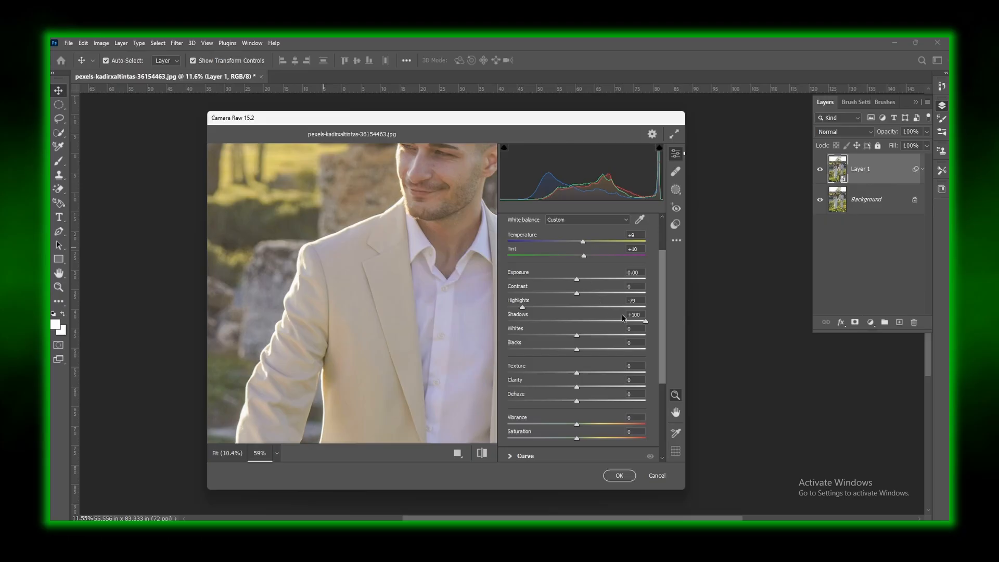
left_click_drag(645, 325, 668, 327)
left_click_drag(443, 199, 411, 193)
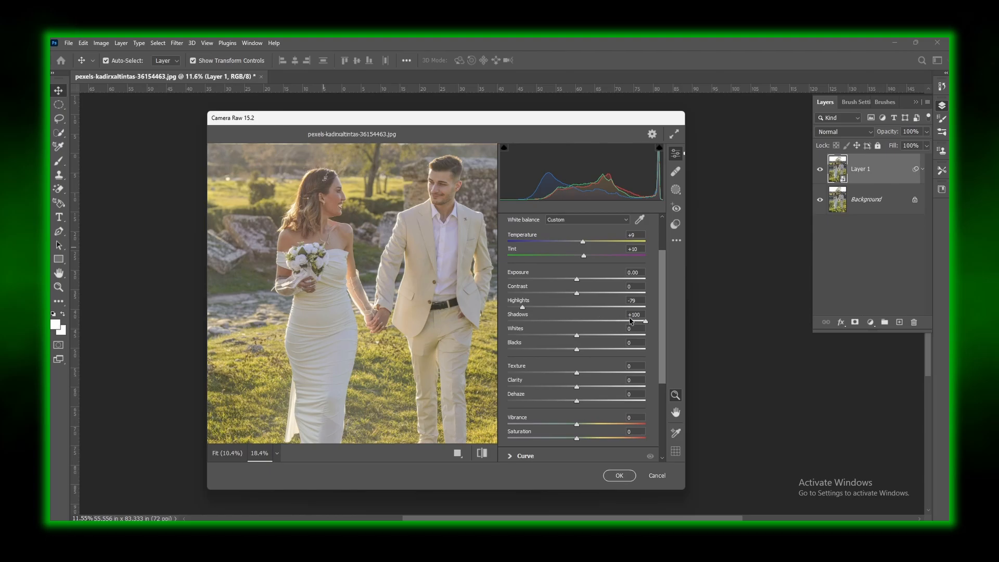
Bring the Shadows back to 0 and raise them to +47 while checking the groom's face.
left_click(579, 321)
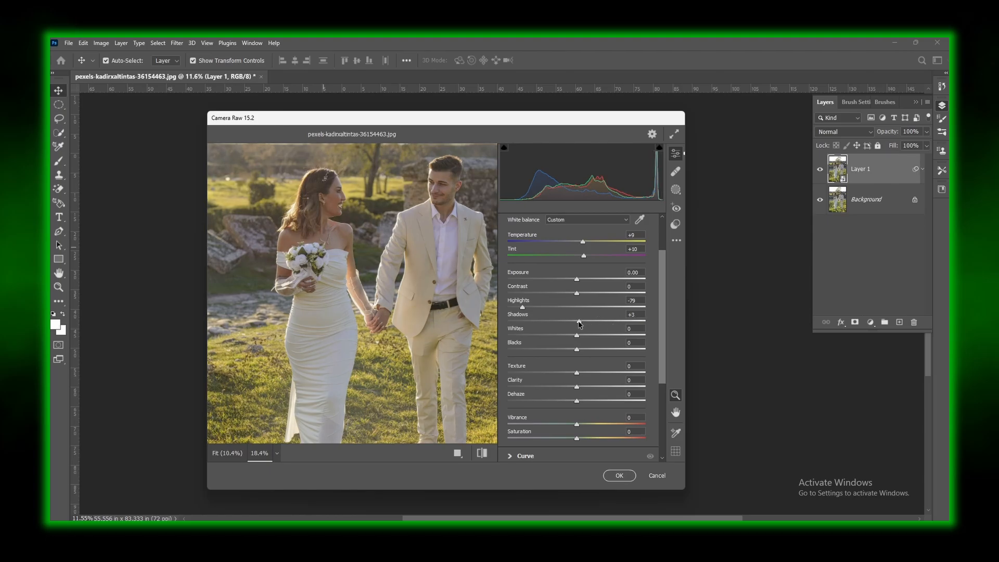
left_click_drag(579, 324, 576, 323)
scroll(447, 183, "up", 10)
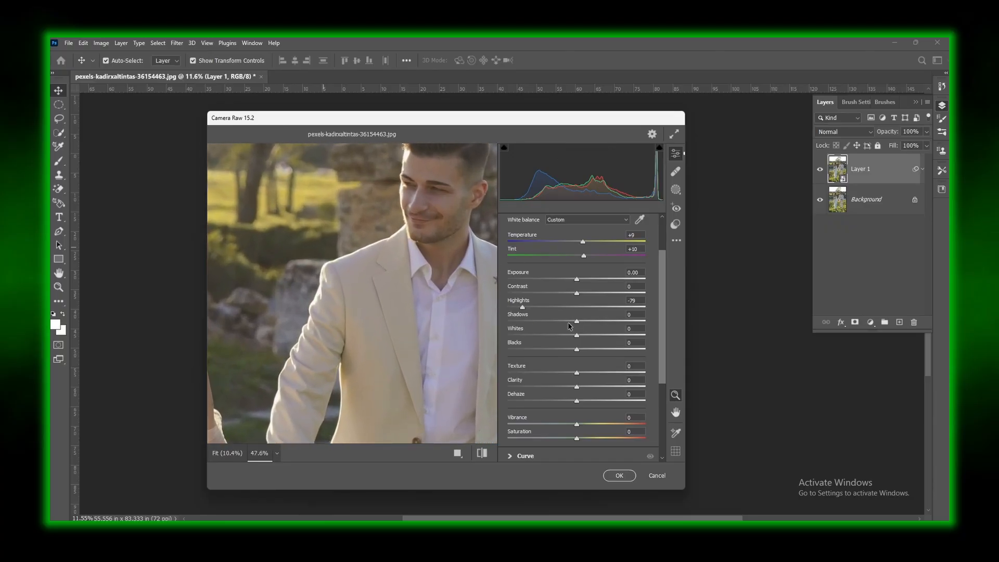
left_click_drag(576, 323, 607, 318)
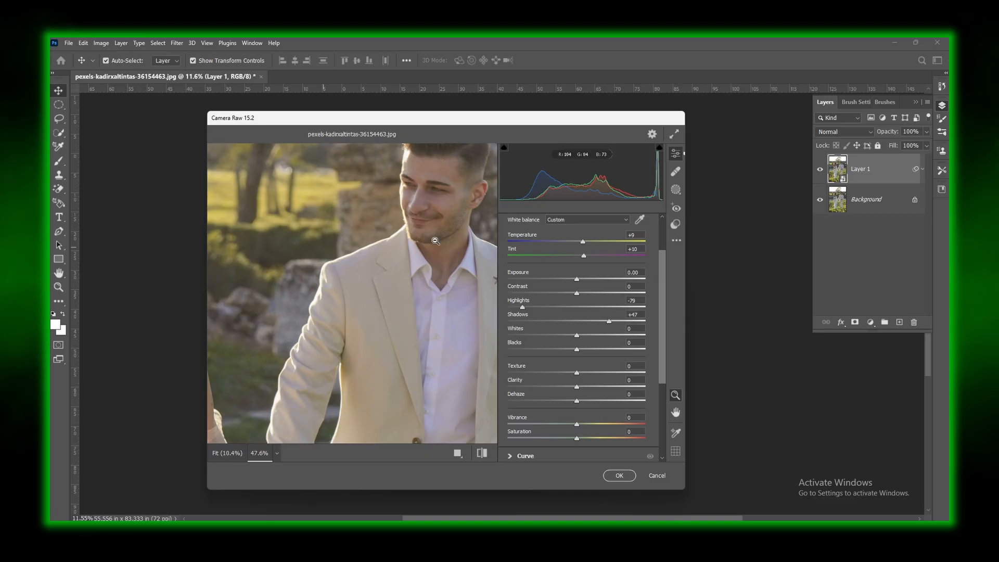
Raise the Shadows to +55 and check the effect on the couple up close and in the full photo.
scroll(437, 288, "down", 10)
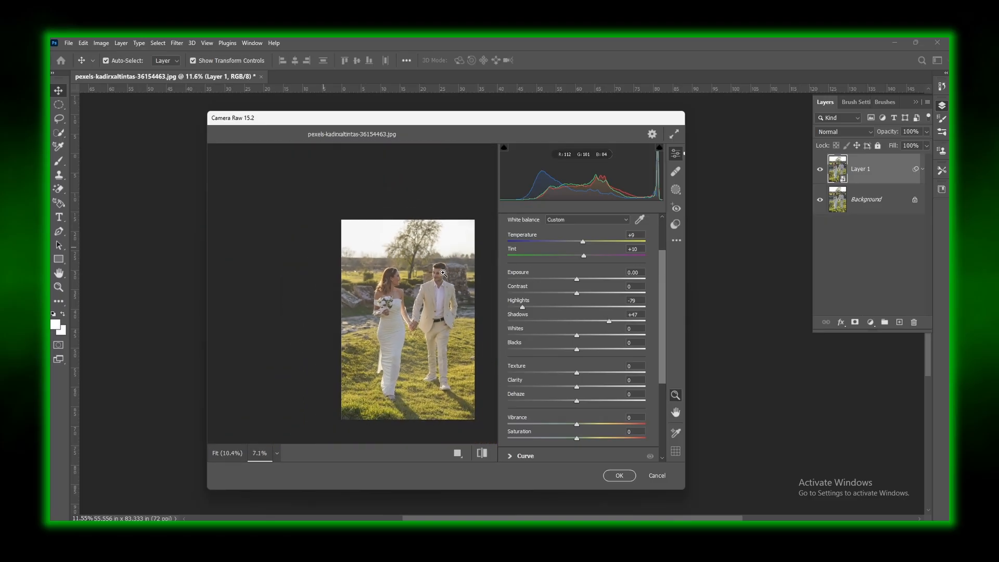
scroll(442, 278, "up", 7)
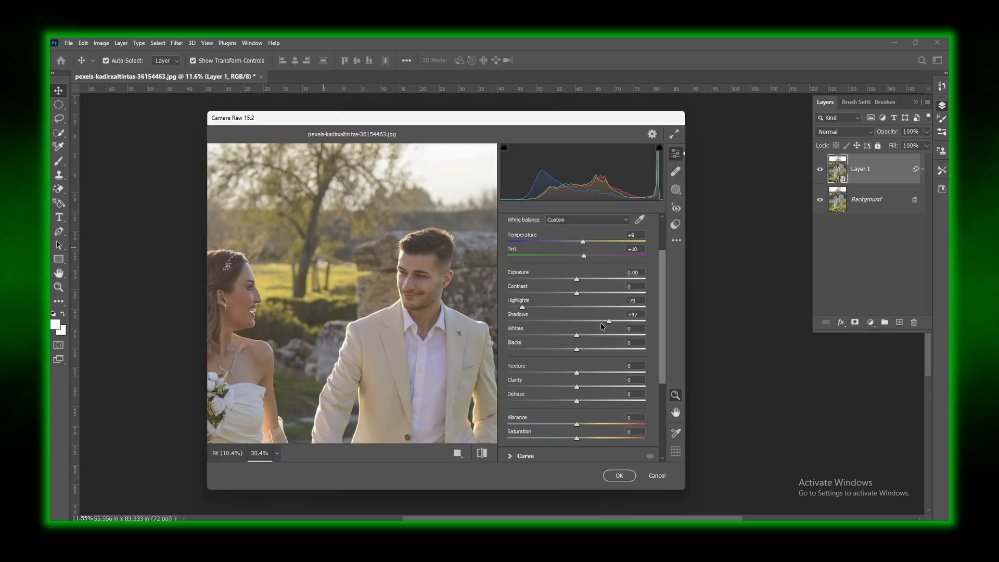
left_click_drag(608, 320, 614, 326)
left_click_drag(430, 376, 390, 355)
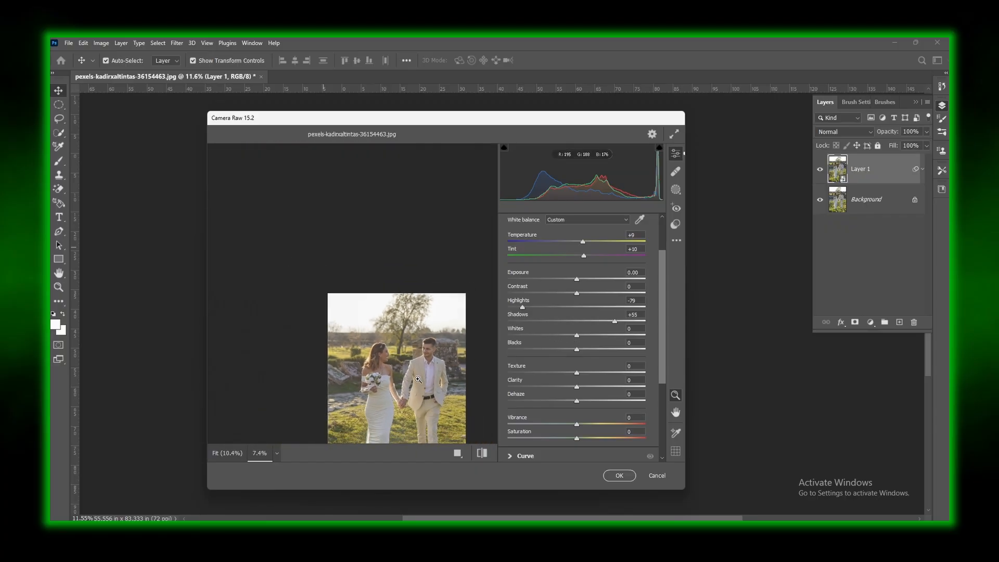
scroll(419, 381, "down", 4)
scroll(419, 377, "up", 2)
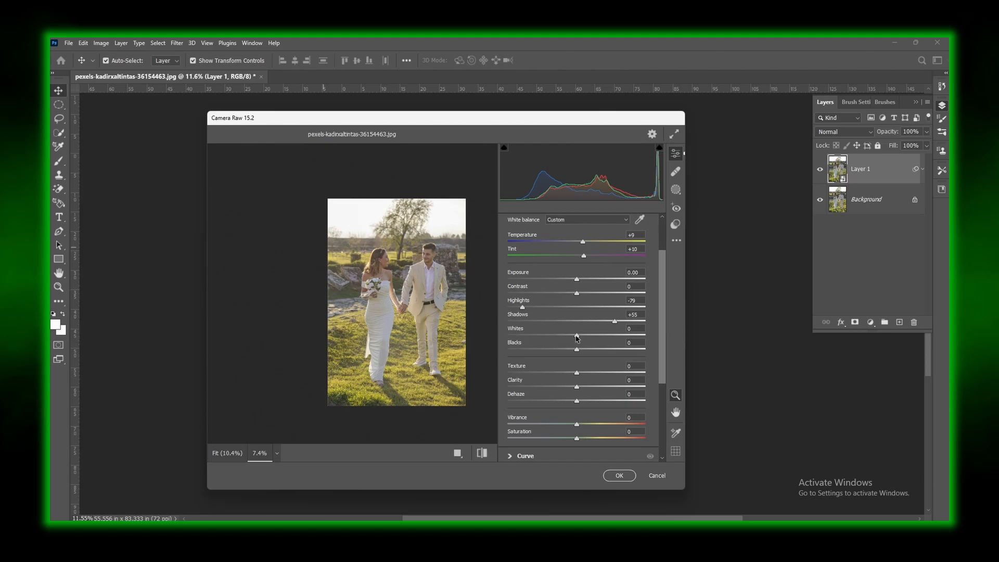
Lower the Blacks to -65 and check the effect on the groom and on the couple.
mouse_move(576, 338)
left_mouse_down()
mouse_move(546, 335)
mouse_move(578, 336)
left_mouse_up()
scroll(456, 278, "up", 1)
scroll(456, 279, "up", 2)
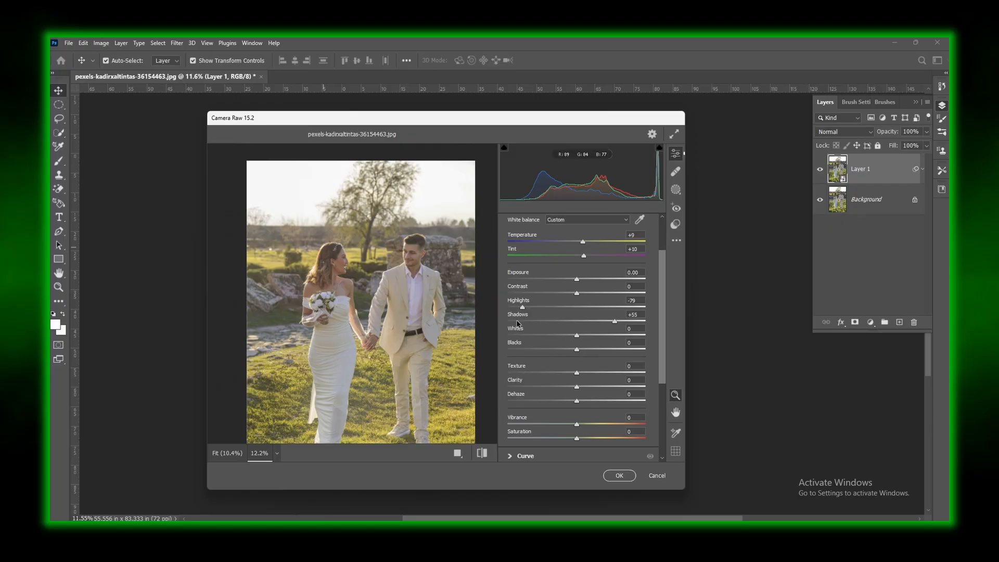
left_click_drag(576, 352, 531, 358)
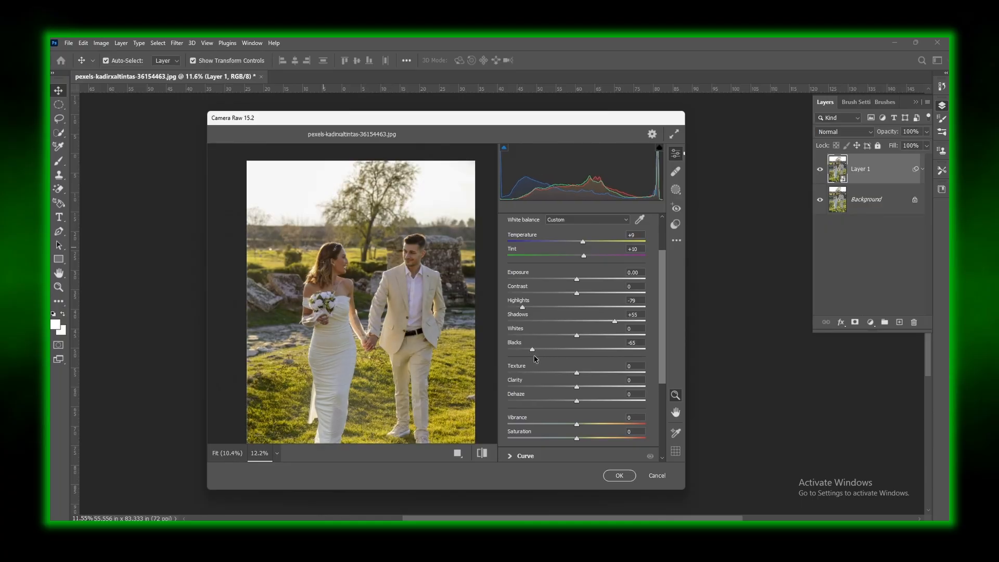
left_click_drag(412, 260, 443, 304)
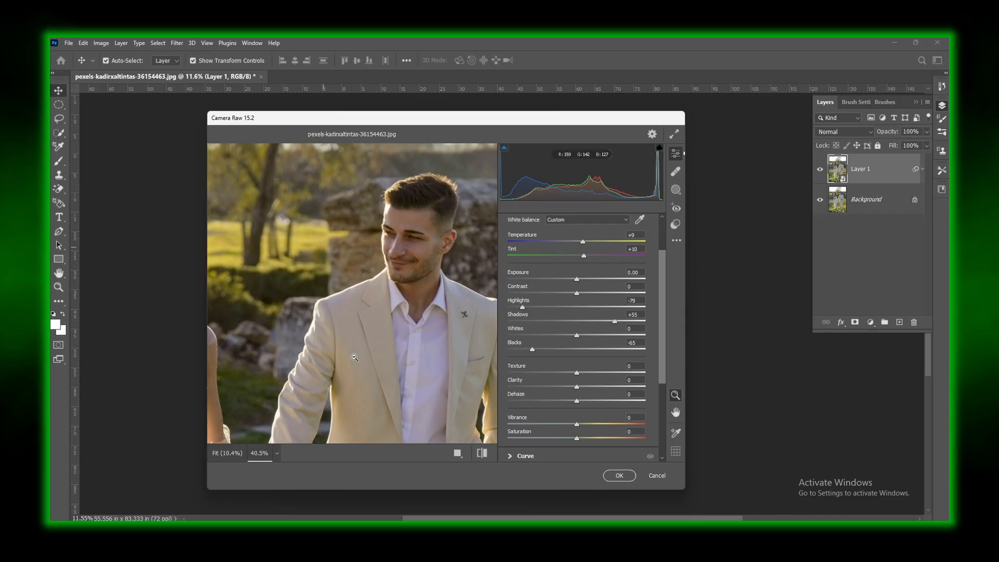
left_click_drag(354, 358, 318, 335)
scroll(326, 380, "down", 4)
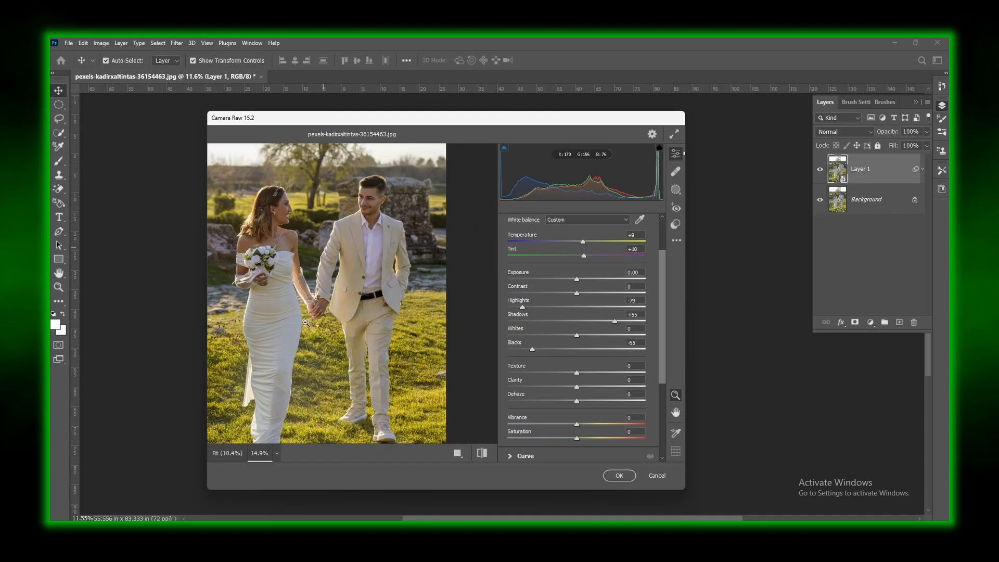
key("h")
left_click_drag(271, 294, 328, 313)
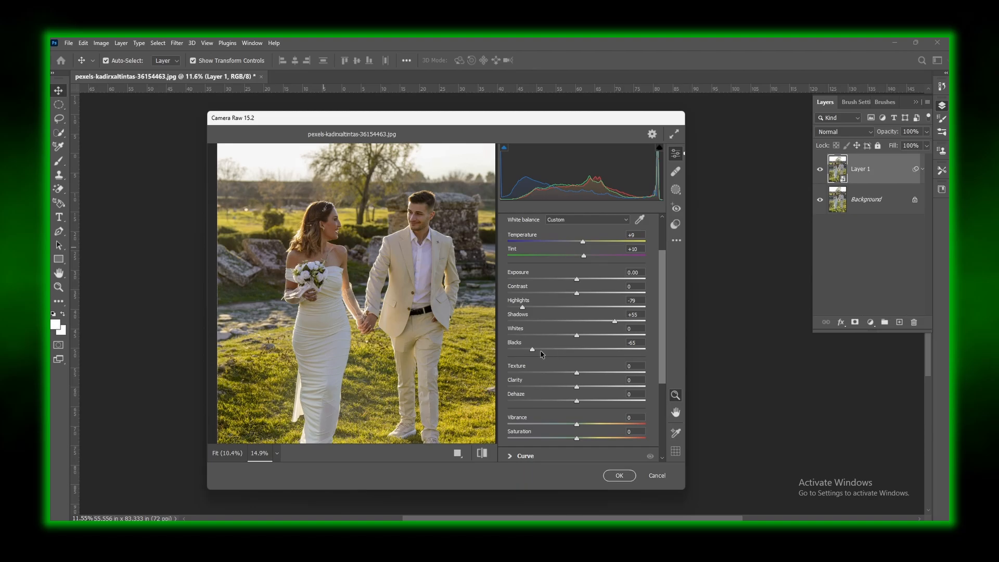
Compare the Blacks at +3 and -50, and settle on -65.
mouse_move(533, 351)
left_mouse_down()
mouse_move(577, 353)
mouse_move(533, 353)
left_mouse_up()
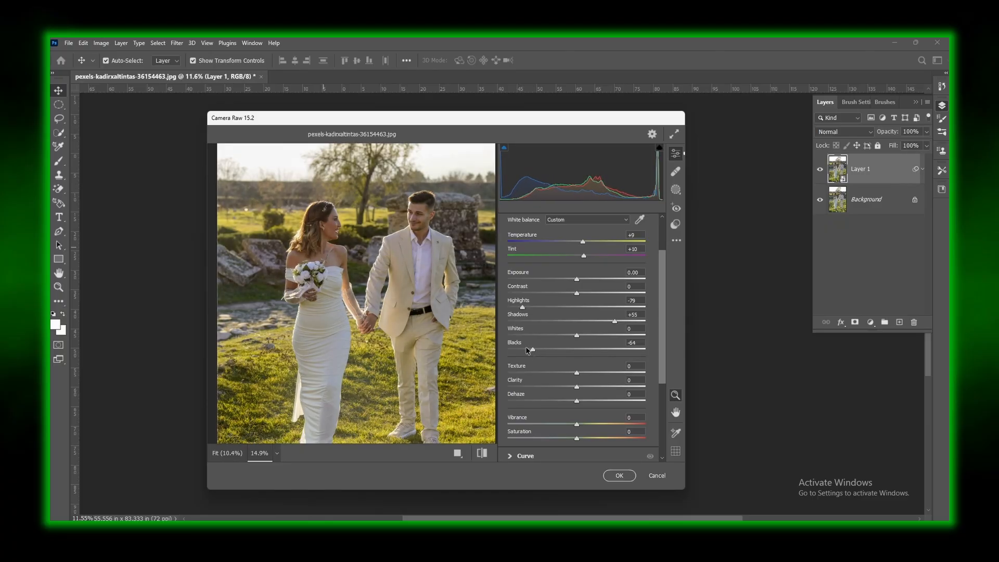
left_click(578, 349)
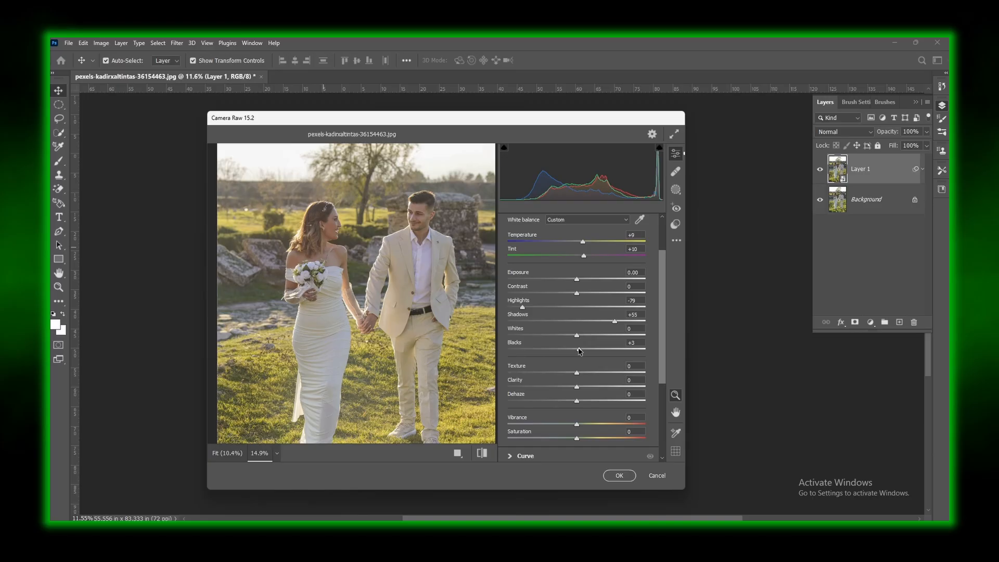
left_click(532, 349)
left_click_drag(531, 349, 543, 348)
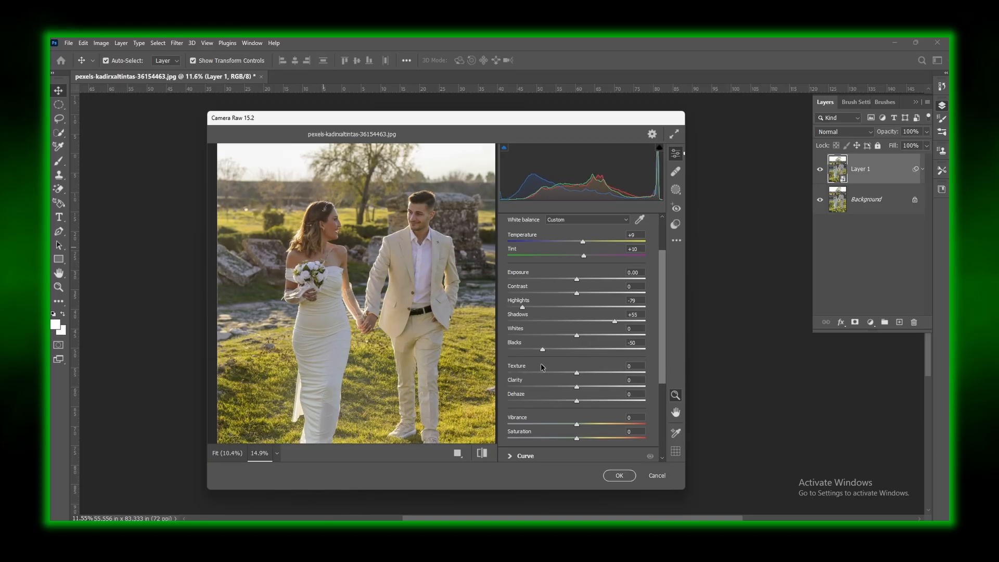
left_click_drag(542, 350, 538, 355)
left_click_drag(540, 351, 533, 355)
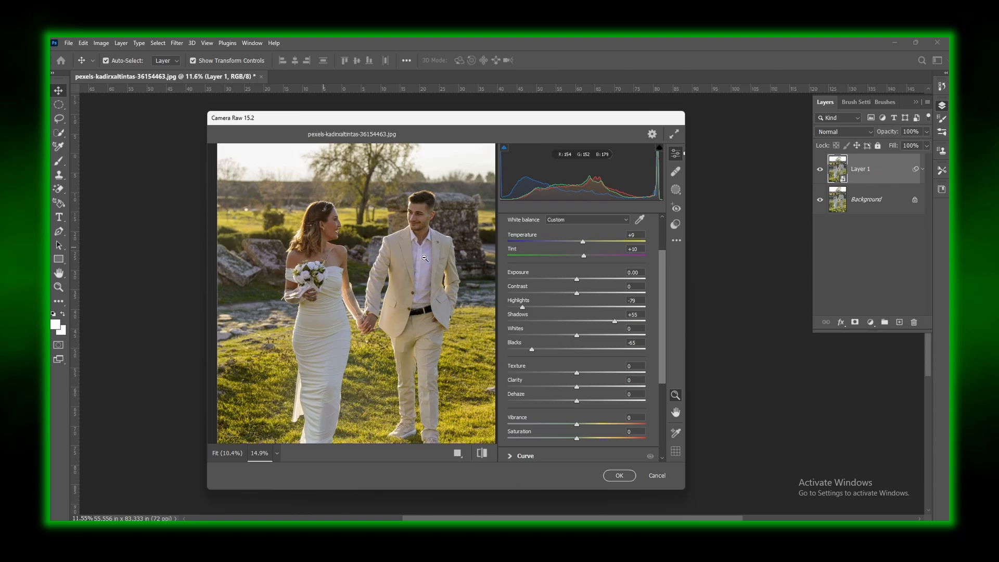
View the whole photo and toggle the Basic adjustments off and on to compare before and after.
scroll(424, 249, "down", 3)
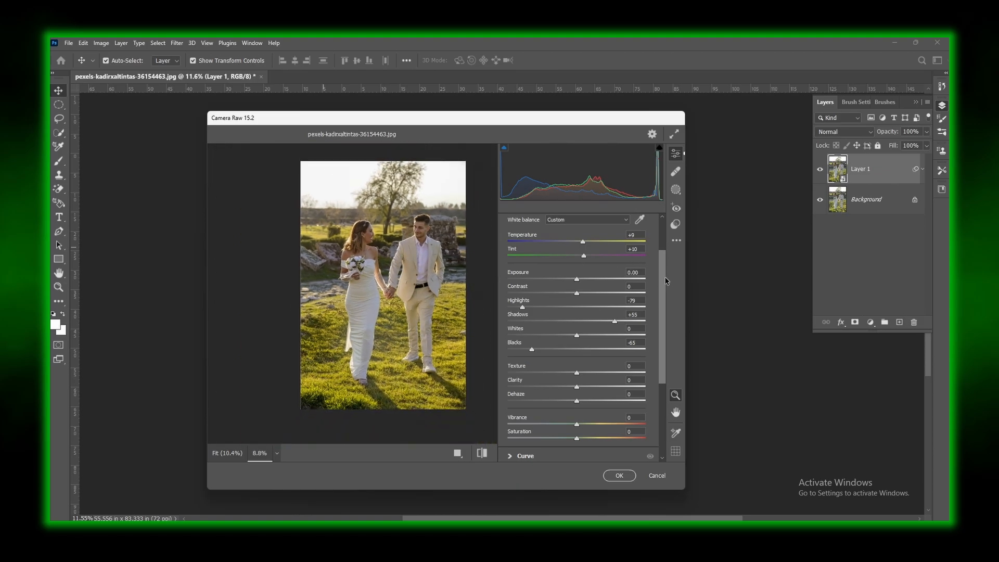
scroll(666, 281, "up", 2)
left_click(650, 260)
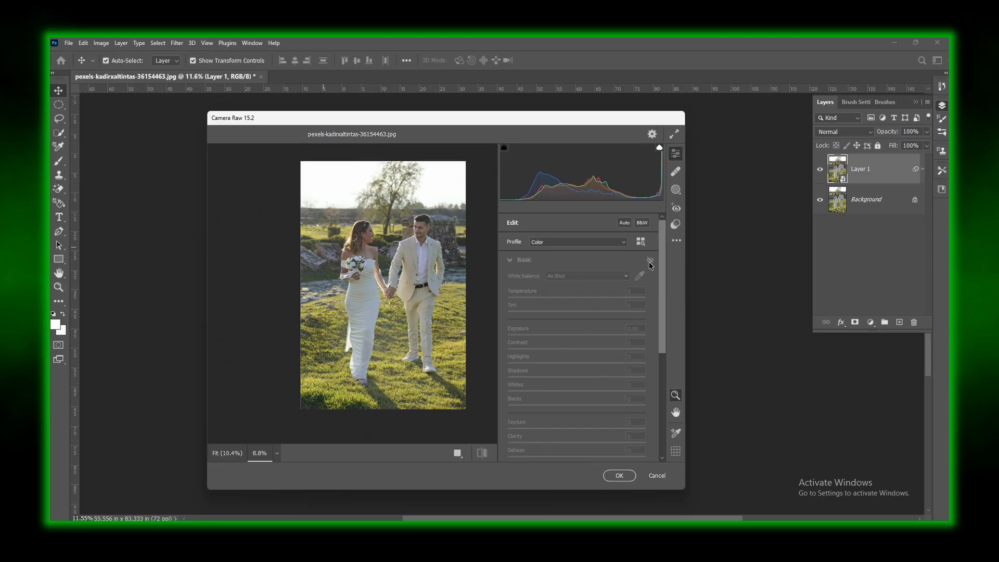
left_click(649, 261)
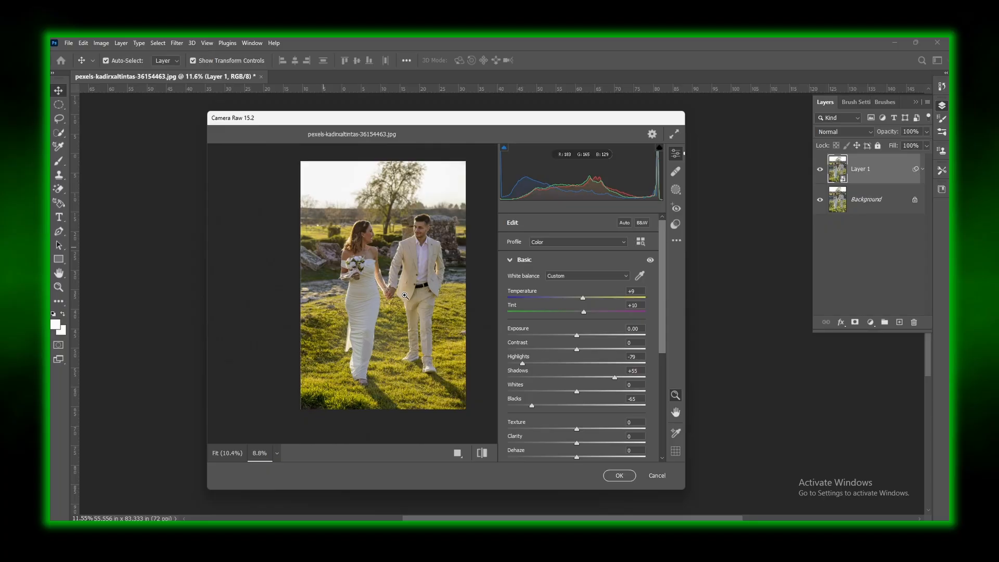
Examine the couple, then the bride's face, hair and skin up close to judge the corrected tones.
scroll(409, 226, "up", 5)
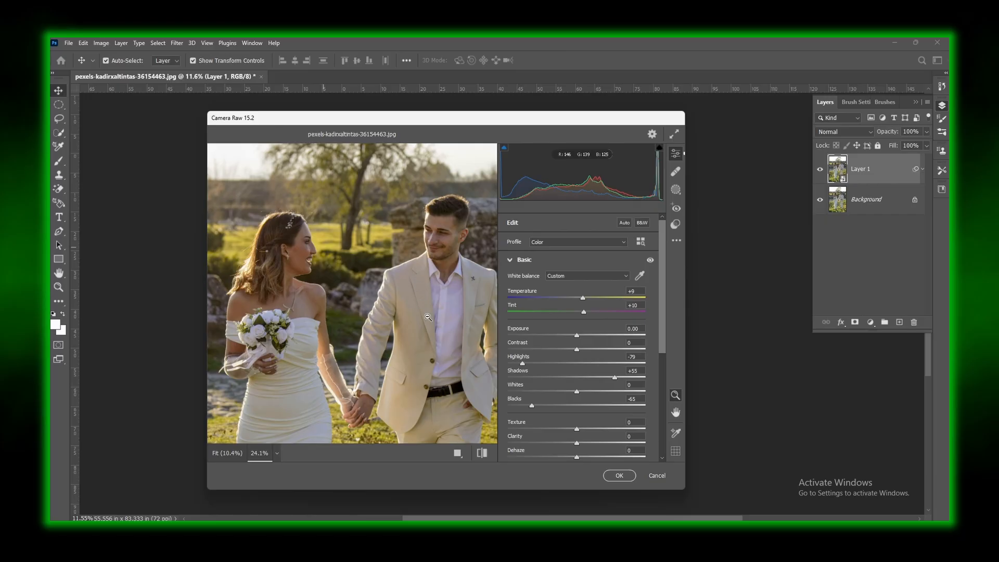
scroll(427, 322, "down", 4)
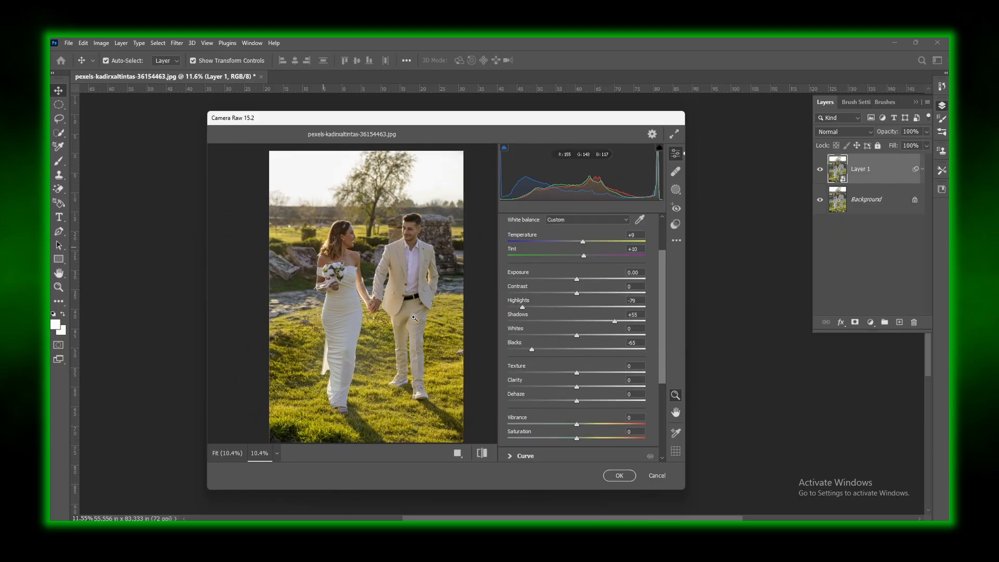
scroll(529, 367, "down", 2)
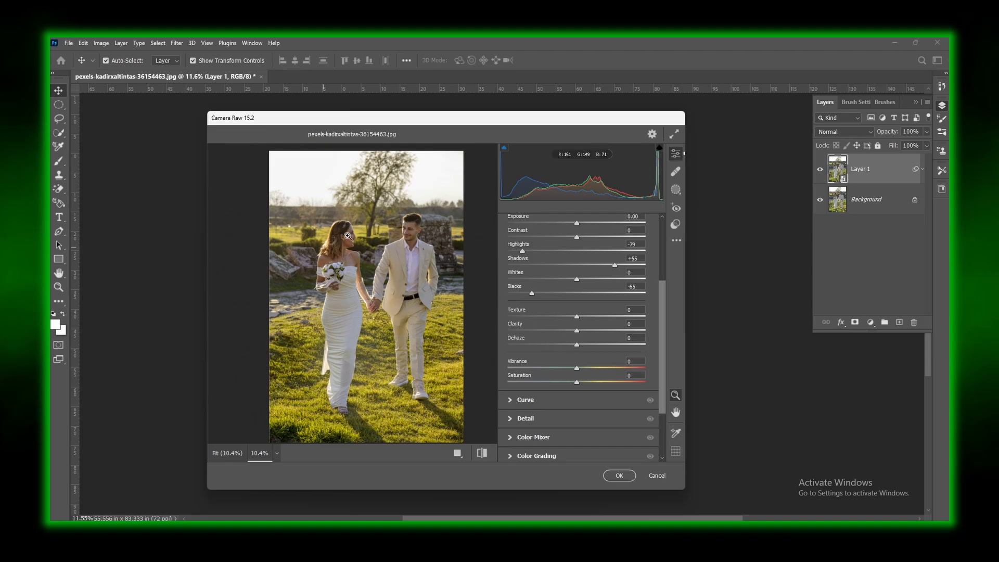
left_click_drag(339, 237, 378, 283)
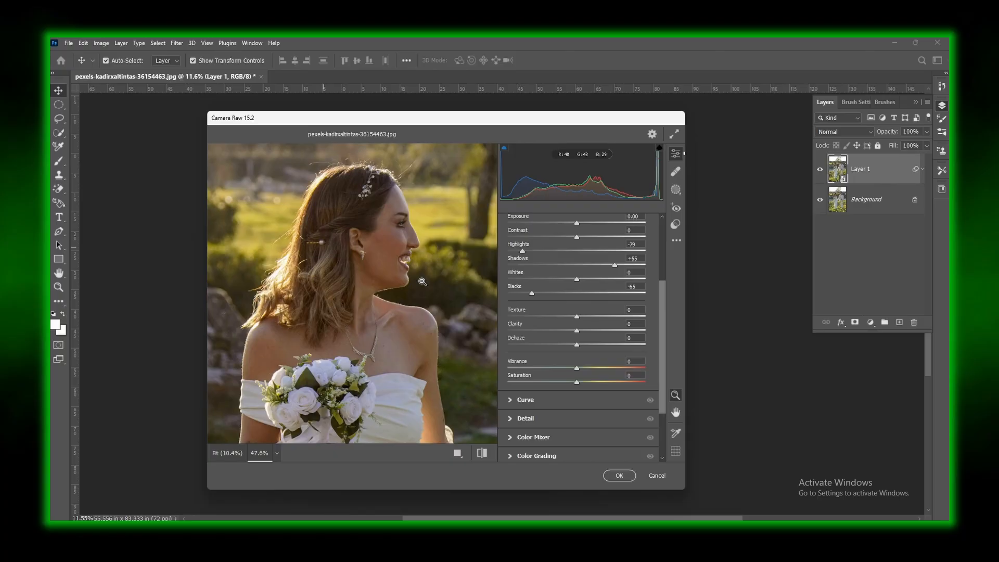
left_click_drag(451, 275, 376, 267)
key("space")
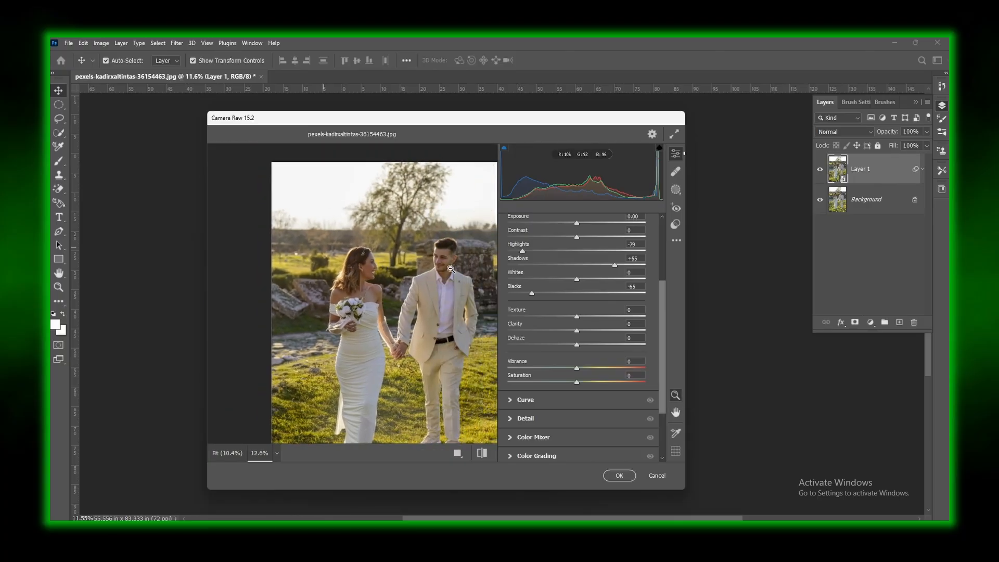
left_click_drag(451, 269, 456, 314)
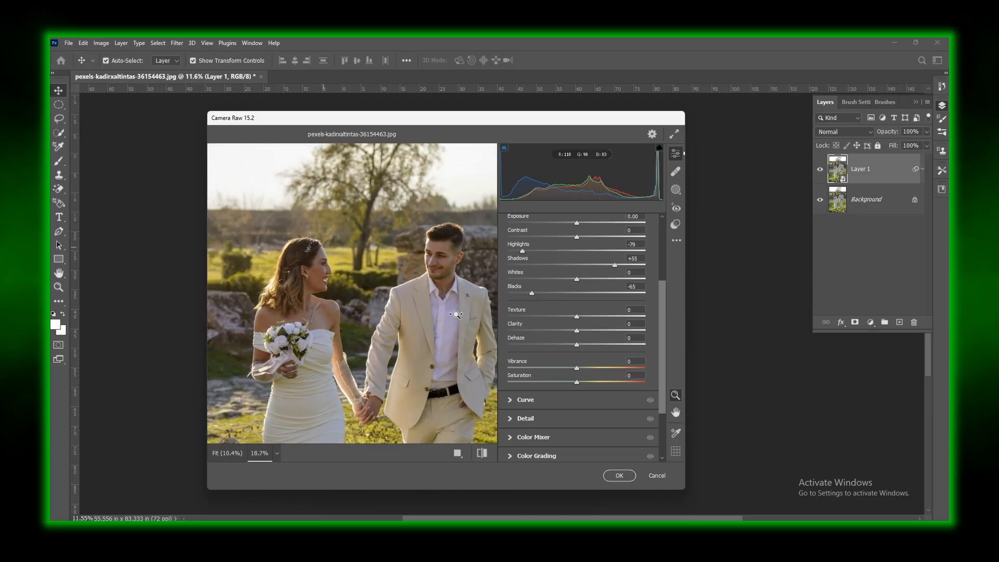
left_click_drag(365, 275, 396, 329)
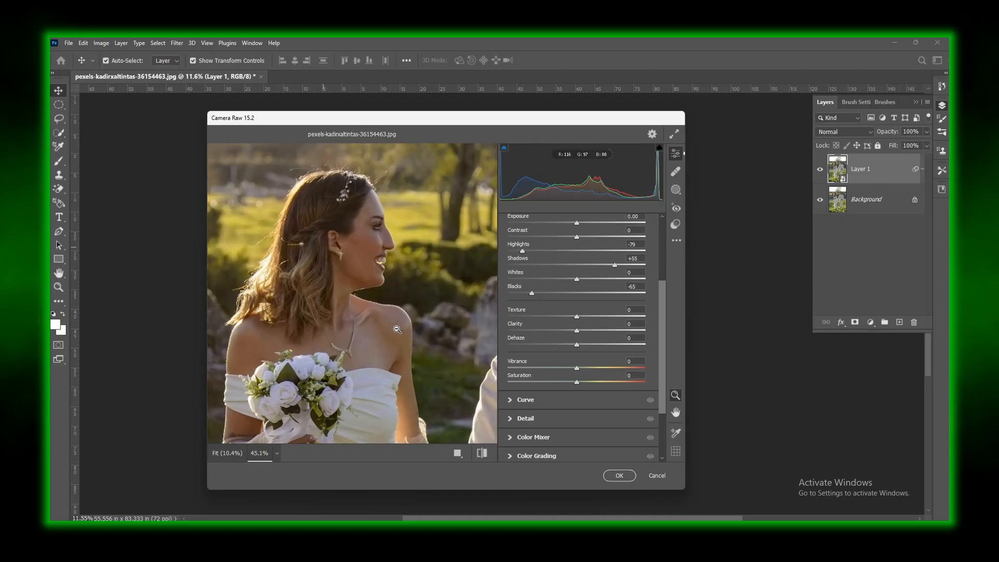
left_click_drag(332, 263, 349, 257)
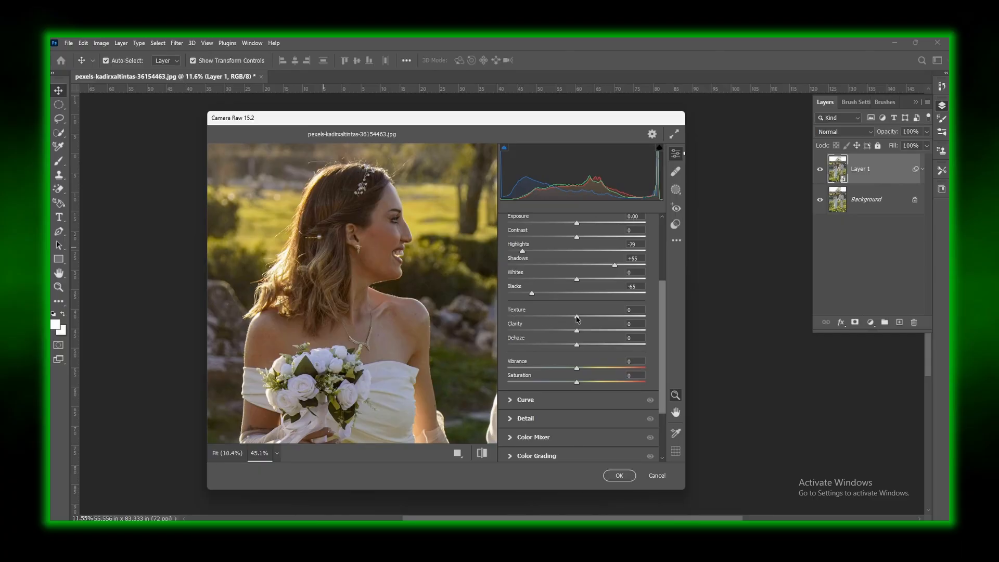
Try raising the Texture while viewing the groom's face up close, and return it to 0.
left_click_drag(578, 317, 578, 343)
left_click(675, 412)
left_click_drag(486, 219, 372, 221)
left_click_drag(448, 218, 405, 281)
key("z")
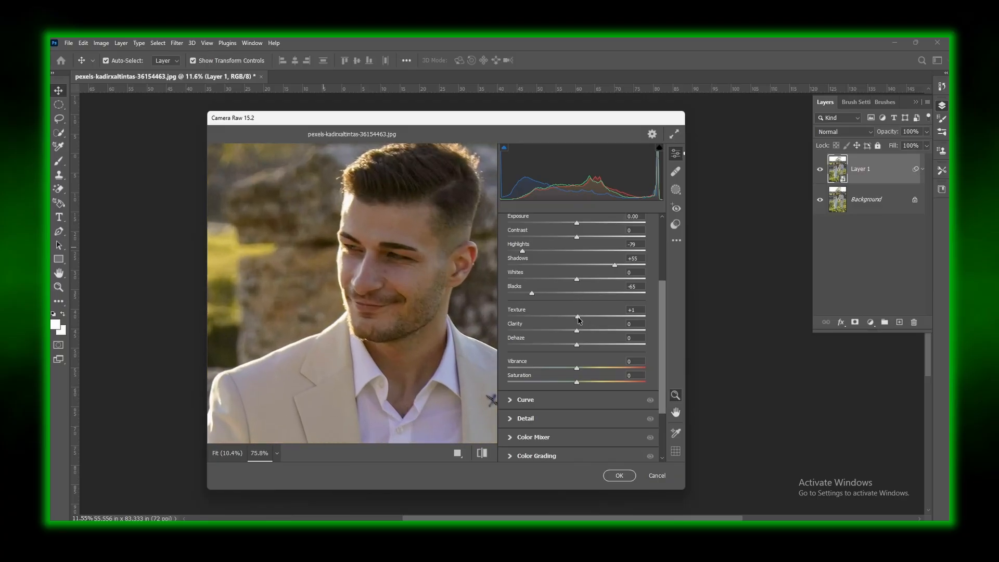
left_click_drag(579, 320, 612, 321)
left_click_drag(620, 321, 576, 321)
Try the Clarity adjustment on a close view of the groom's face, and return it to 0.
scroll(424, 282, "up", 5)
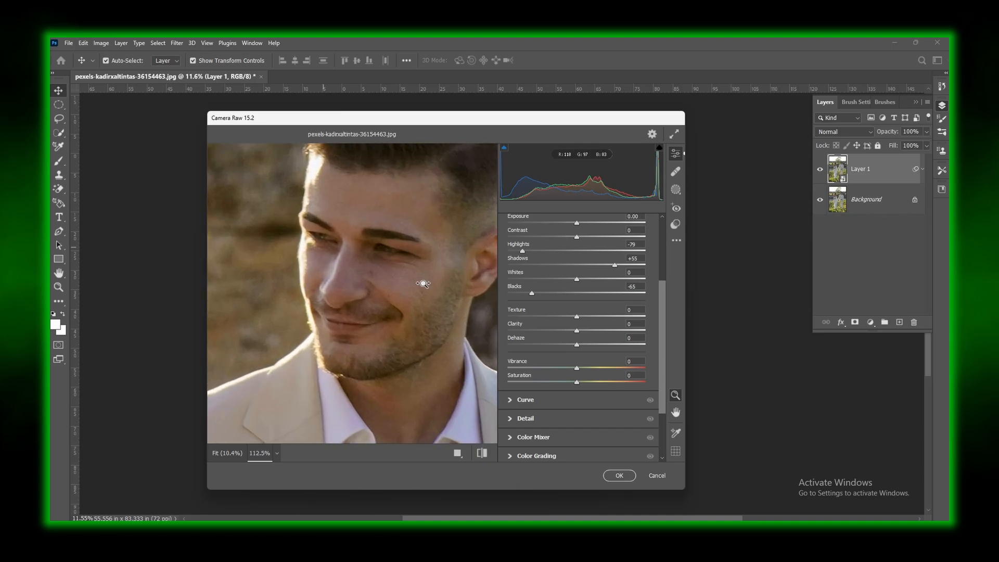
mouse_move(577, 333)
left_mouse_down()
mouse_move(659, 336)
mouse_move(582, 341)
mouse_move(645, 339)
mouse_move(581, 332)
left_mouse_up()
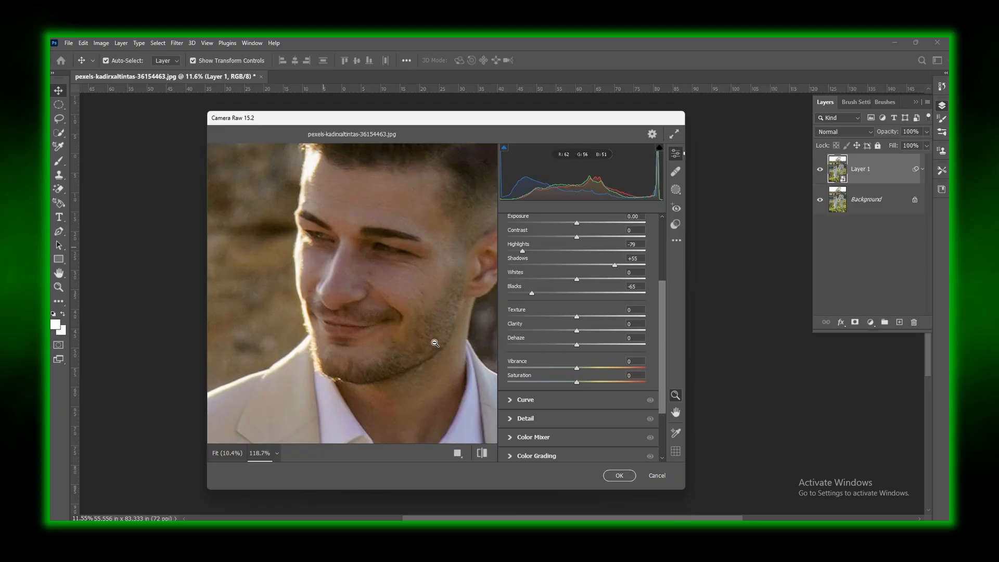
left_click_drag(332, 389, 258, 332)
left_click_drag(322, 356, 358, 272)
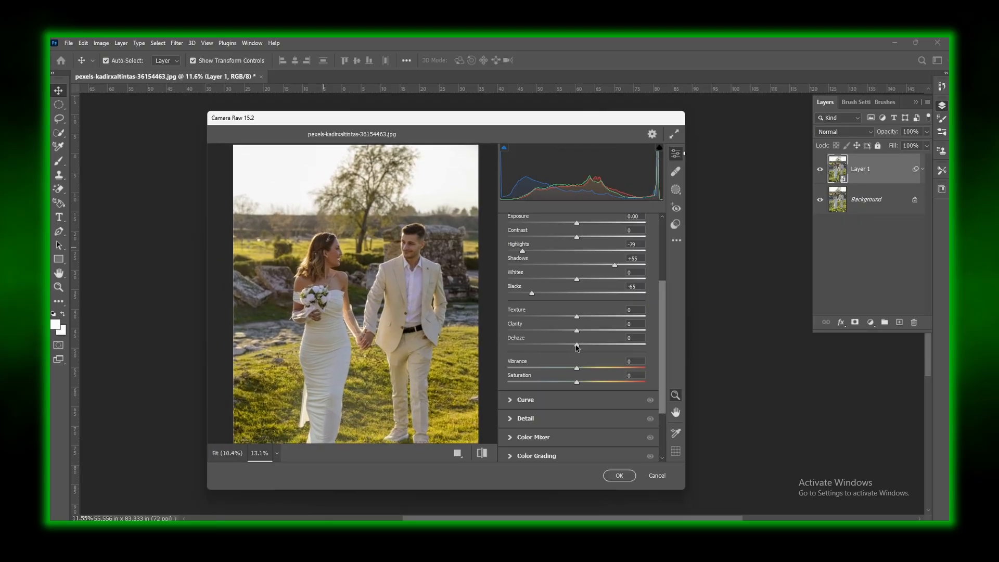
Try the Dehaze adjustment at +67 and -43, and return it to 0.
left_click_drag(576, 347, 622, 358)
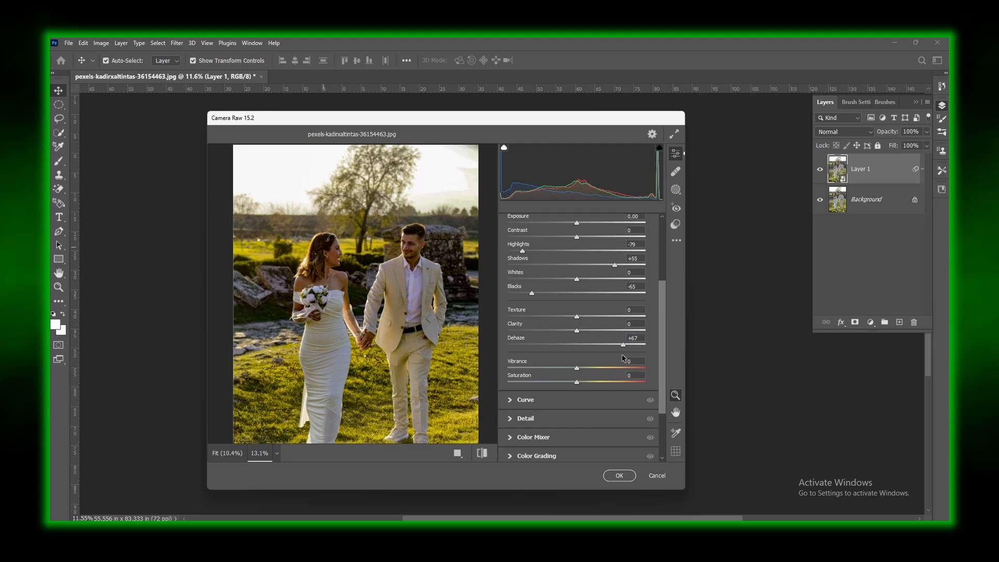
left_click_drag(624, 345, 547, 356)
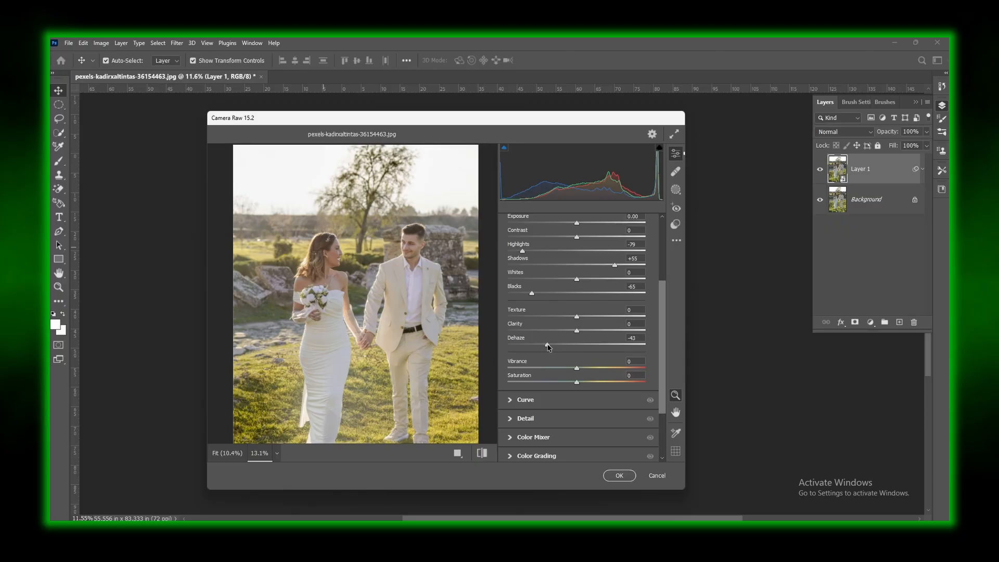
left_click_drag(547, 346, 579, 351)
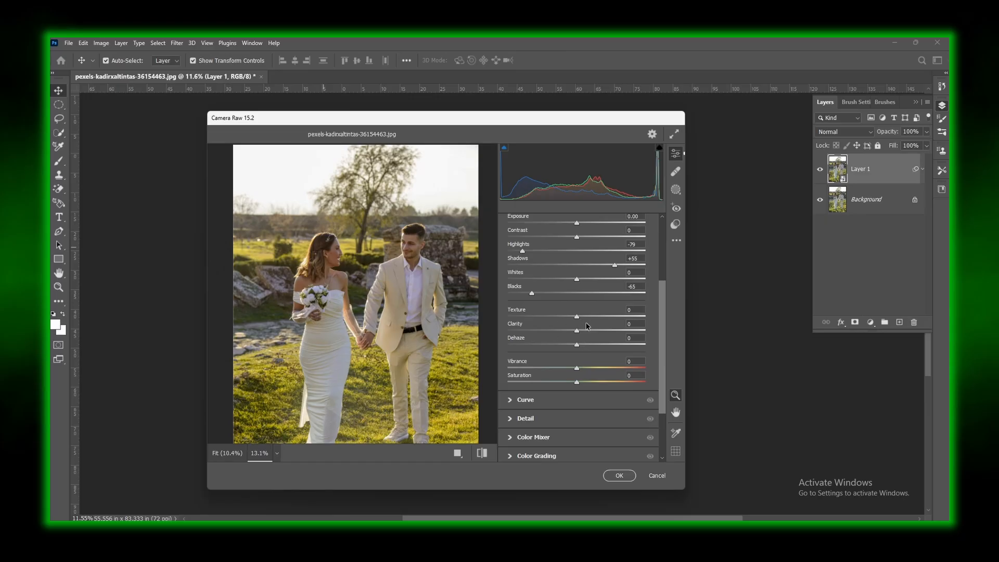
Try raising the Saturation to +61, and reset it to 0.
scroll(609, 337, "down", 2)
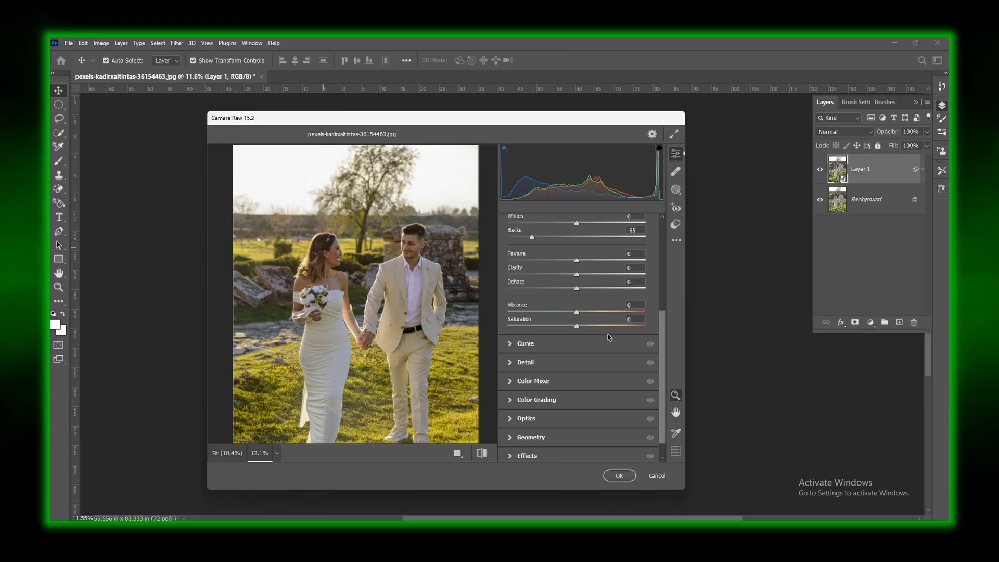
scroll(609, 337, "down", 1)
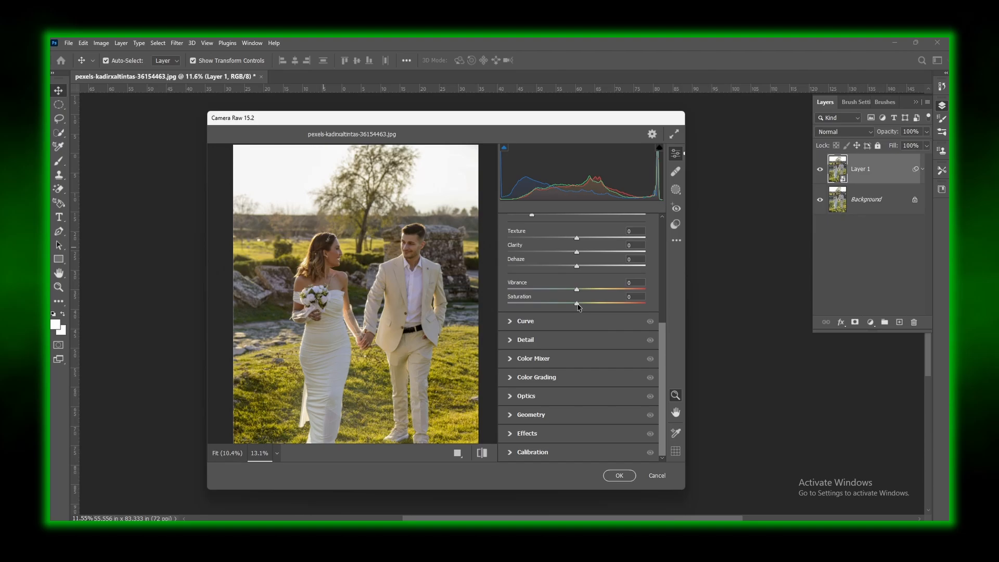
left_click_drag(578, 305, 622, 310)
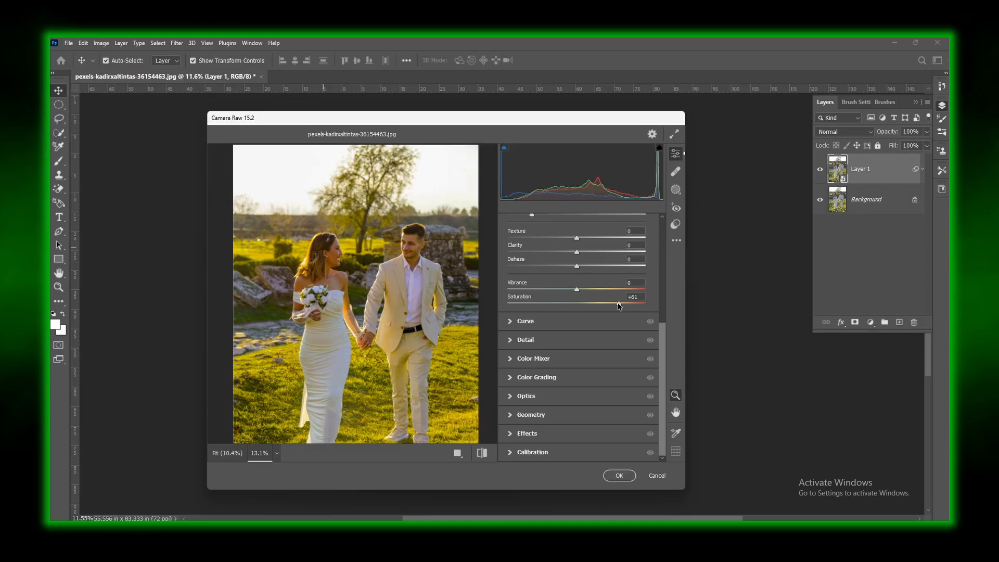
left_click_drag(619, 306, 600, 307)
double_click(600, 305)
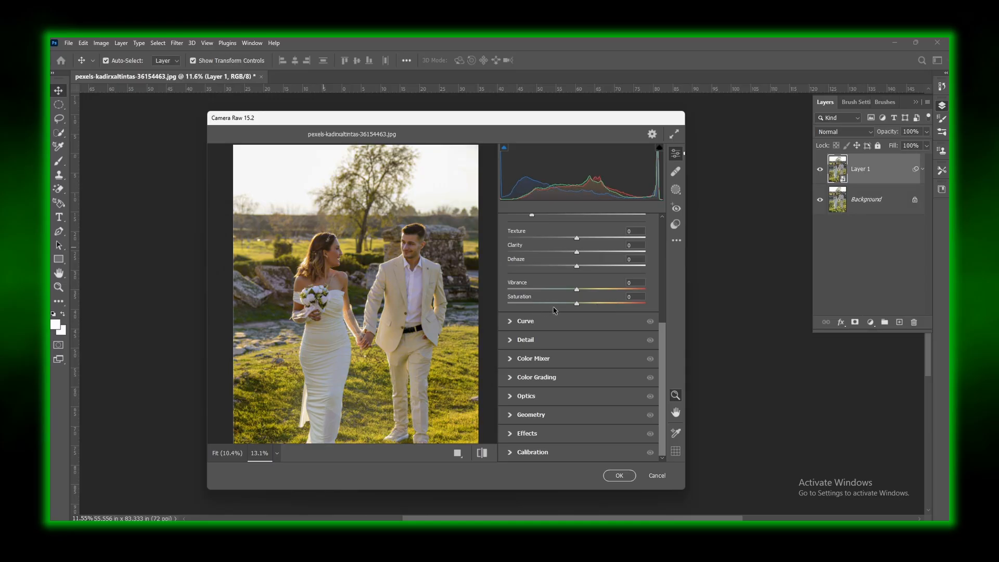
Compare the Vibrance at +58 with the Saturation at +60, and return the Saturation to 0.
left_click_drag(577, 291, 617, 290)
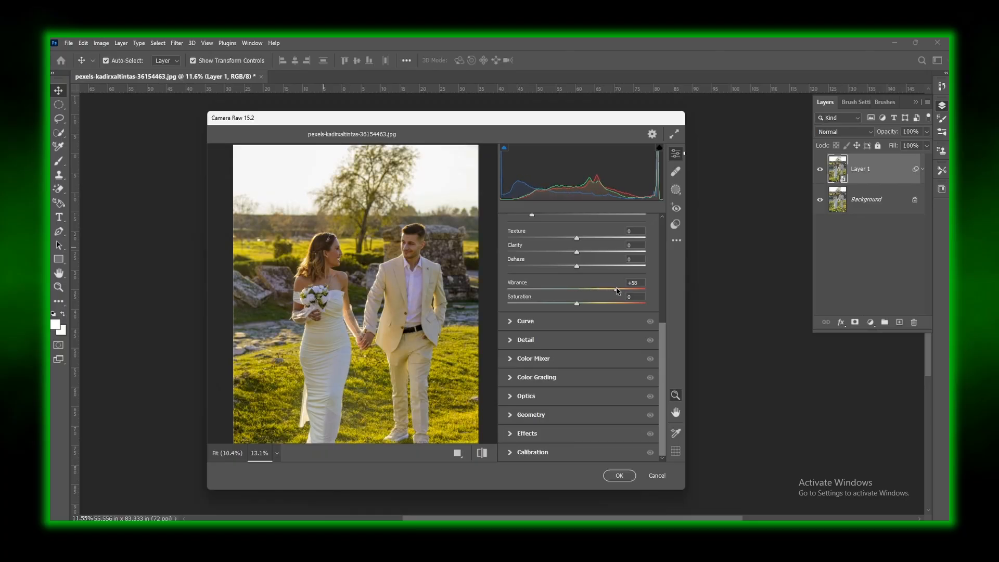
left_click_drag(617, 290, 578, 292)
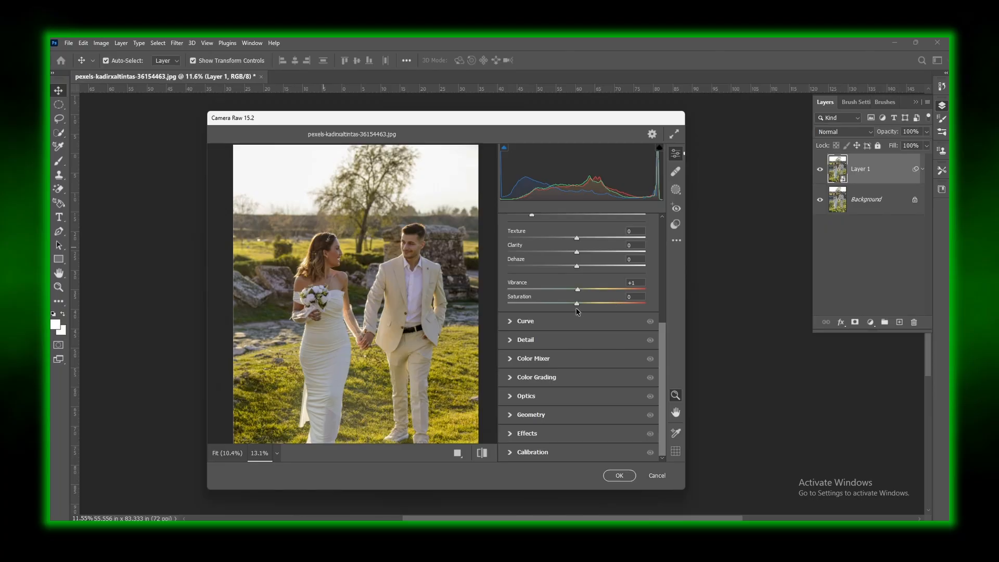
left_click_drag(578, 307, 619, 306)
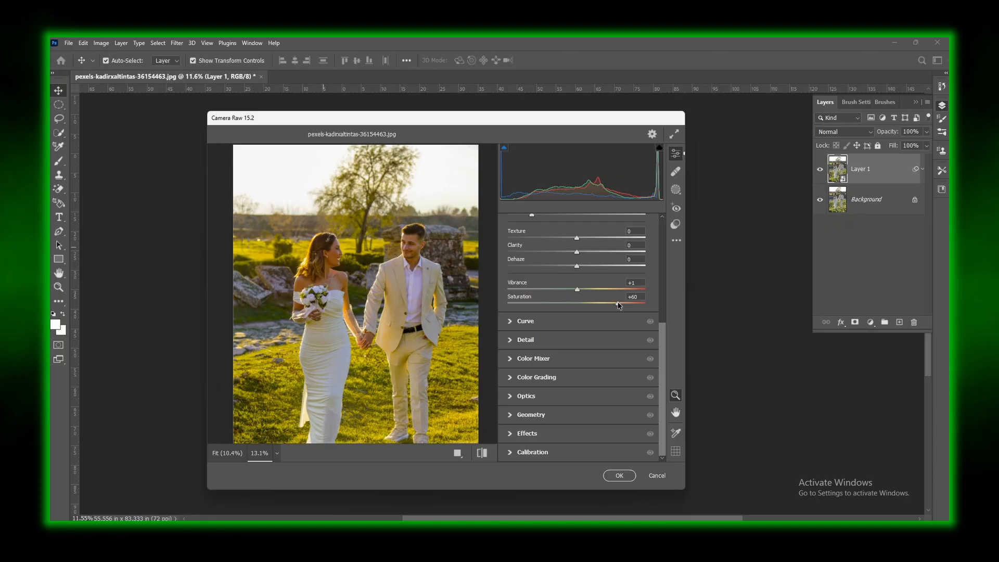
left_click_drag(620, 306, 602, 293)
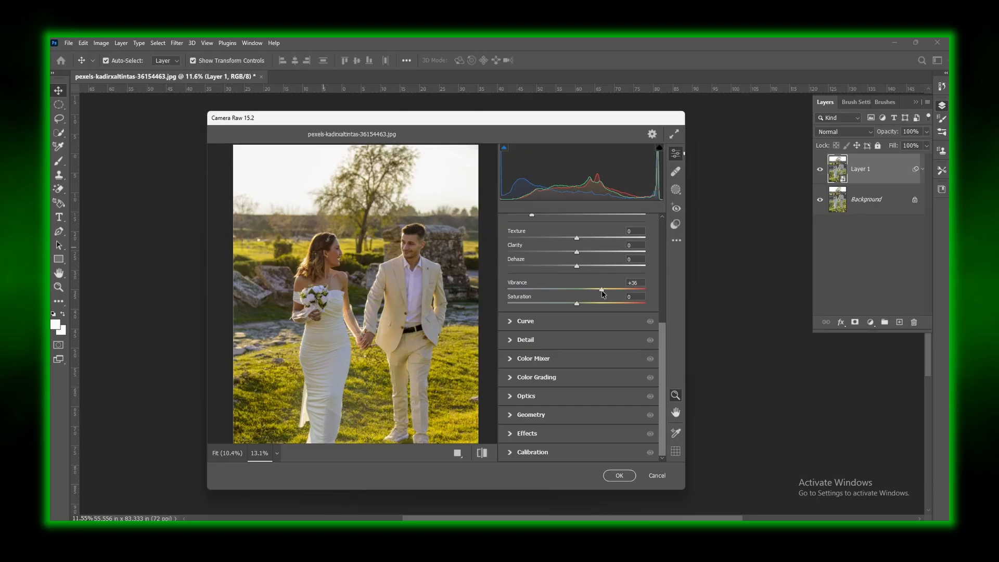
Set the Vibrance to +15 and check the whole photo in the preview.
left_click_drag(601, 293, 578, 297)
left_click_drag(584, 296, 588, 295)
scroll(428, 312, "down", 1)
scroll(429, 311, "down", 1)
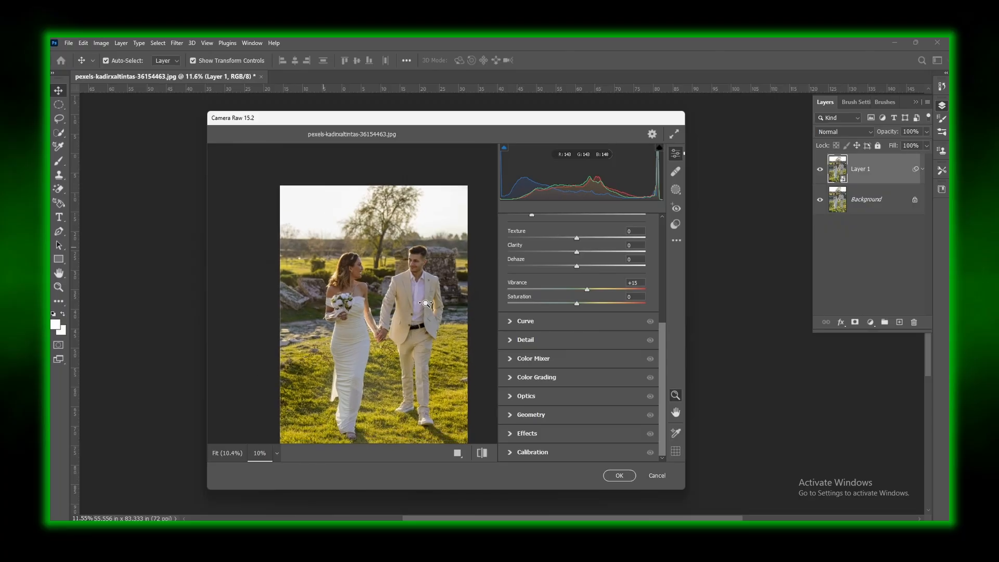
key("alt")
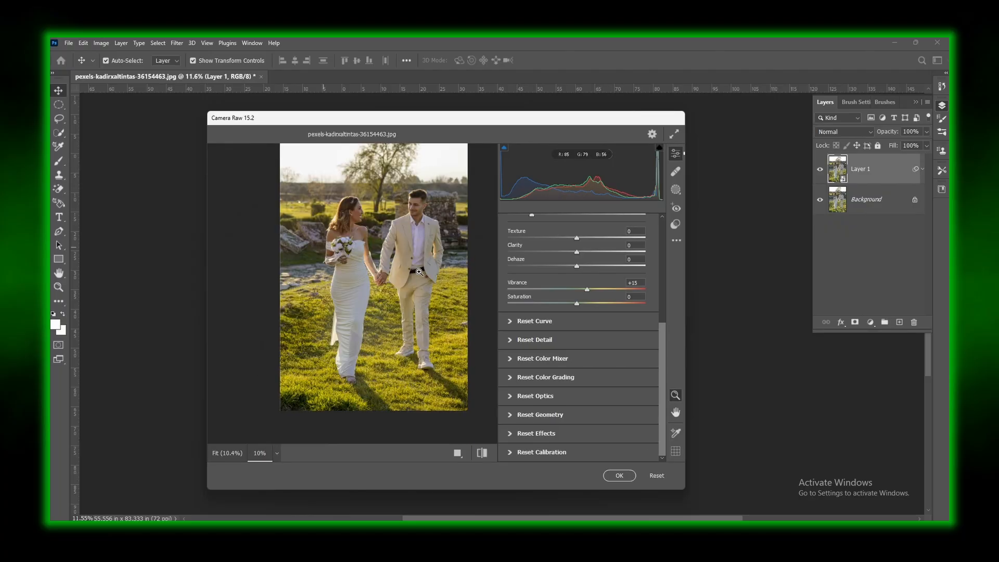
key("space")
left_click_drag(407, 229, 399, 250)
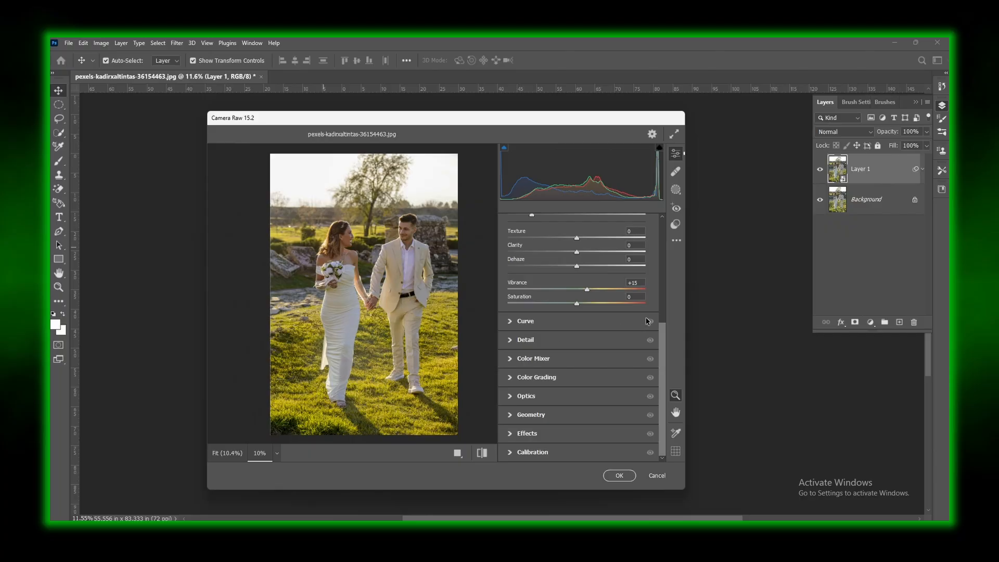
Compare the photo with and without the Basic adjustments by toggling their visibility off and on.
scroll(654, 303, "up", 5)
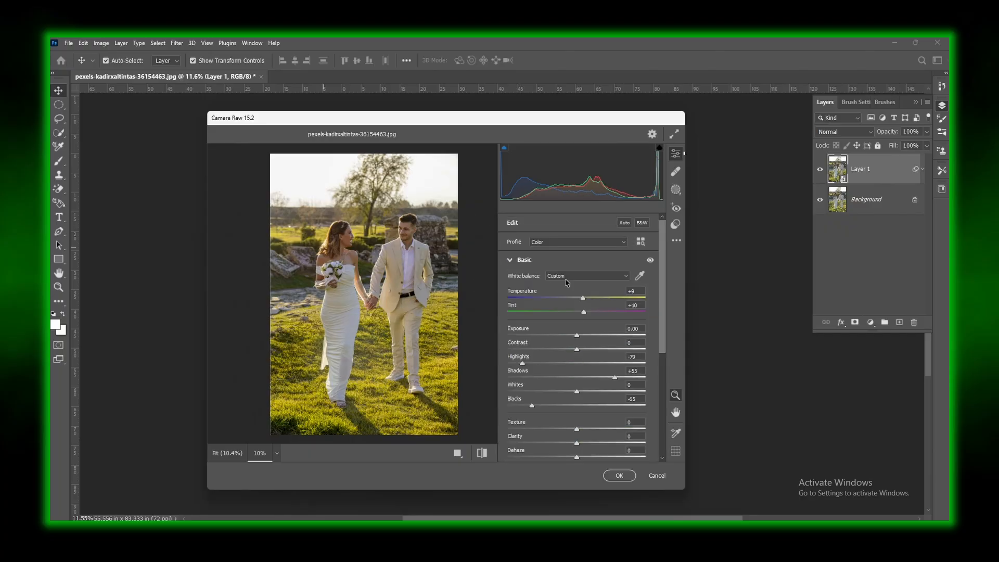
left_click(650, 260)
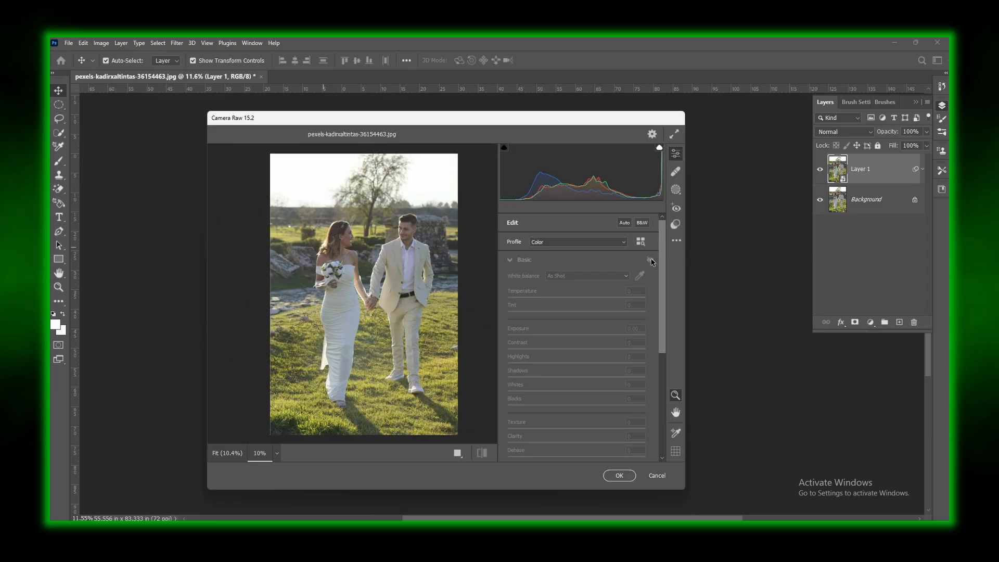
left_click(650, 260)
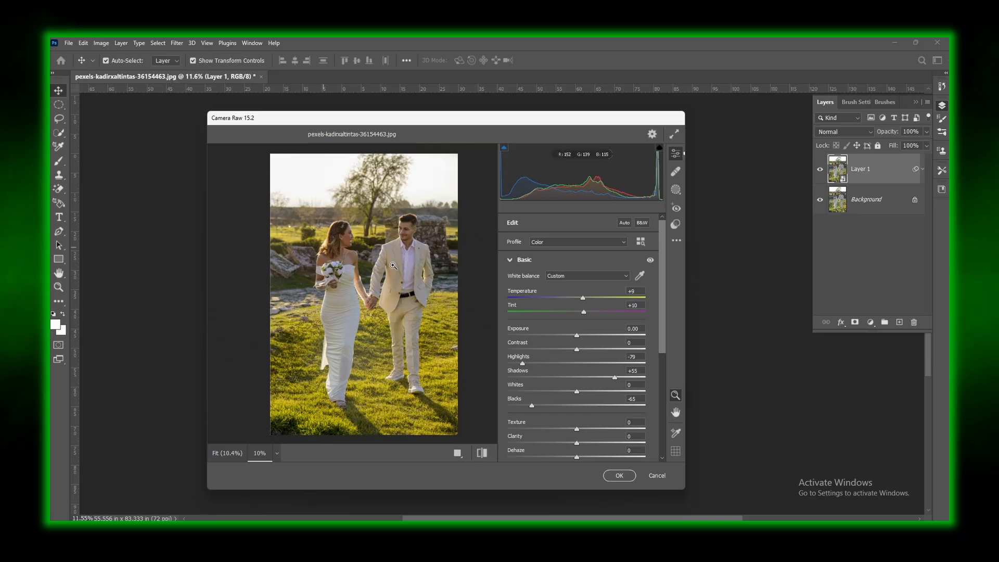
In the Color Mixer, set the hue of the Yellows to +32 and of the Greens to +34.
scroll(537, 368, "down", 4)
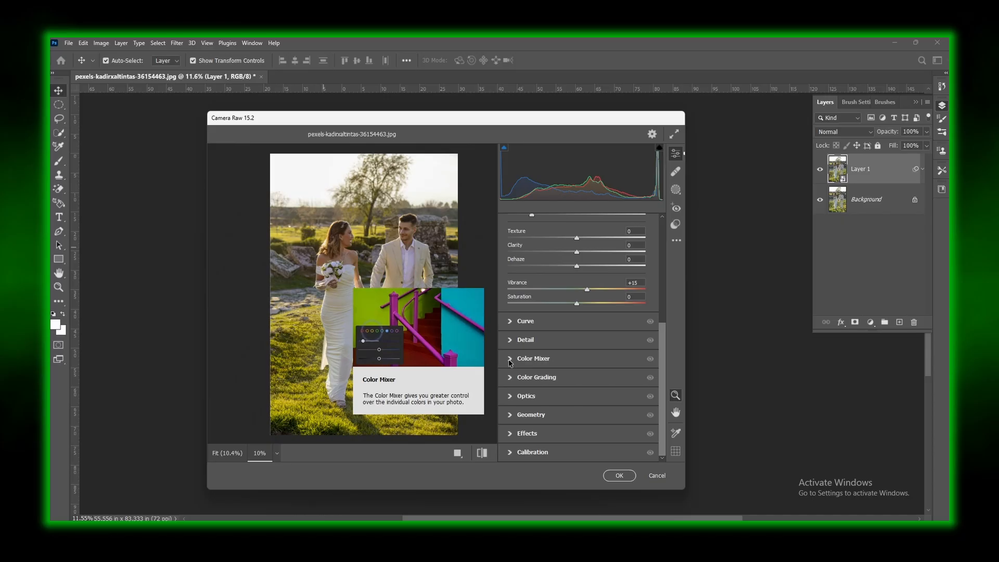
left_click(512, 360)
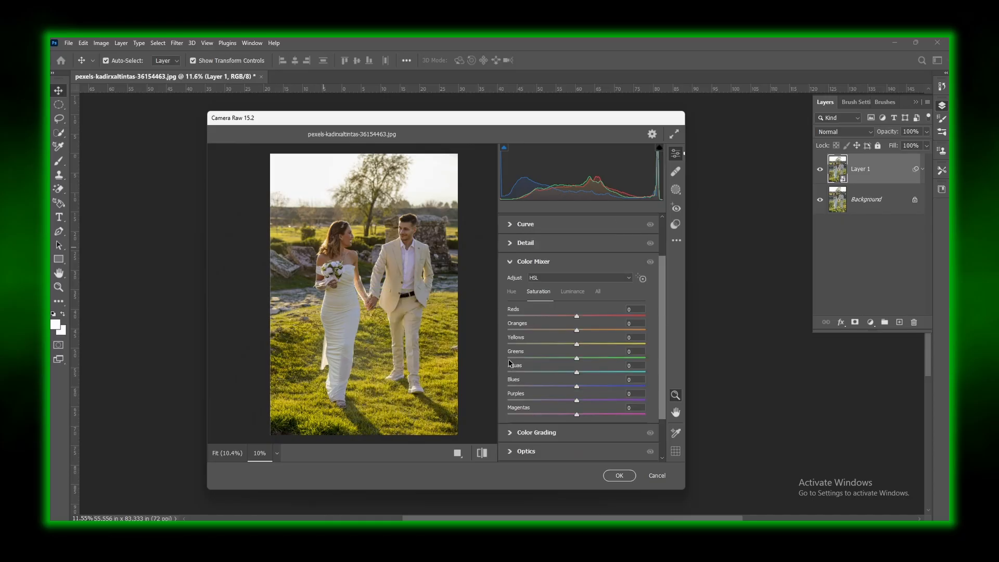
left_click(513, 294)
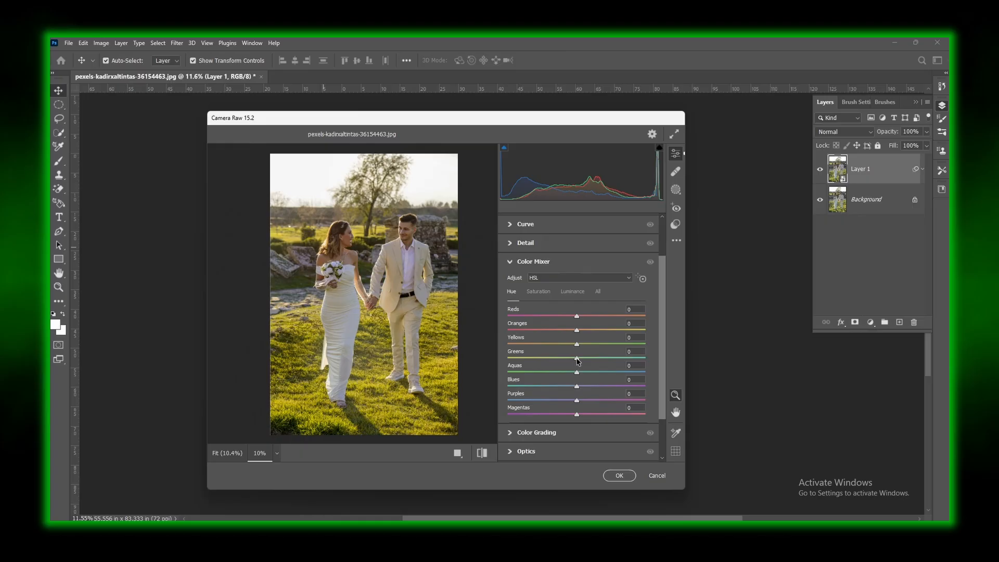
left_click_drag(576, 358, 600, 358)
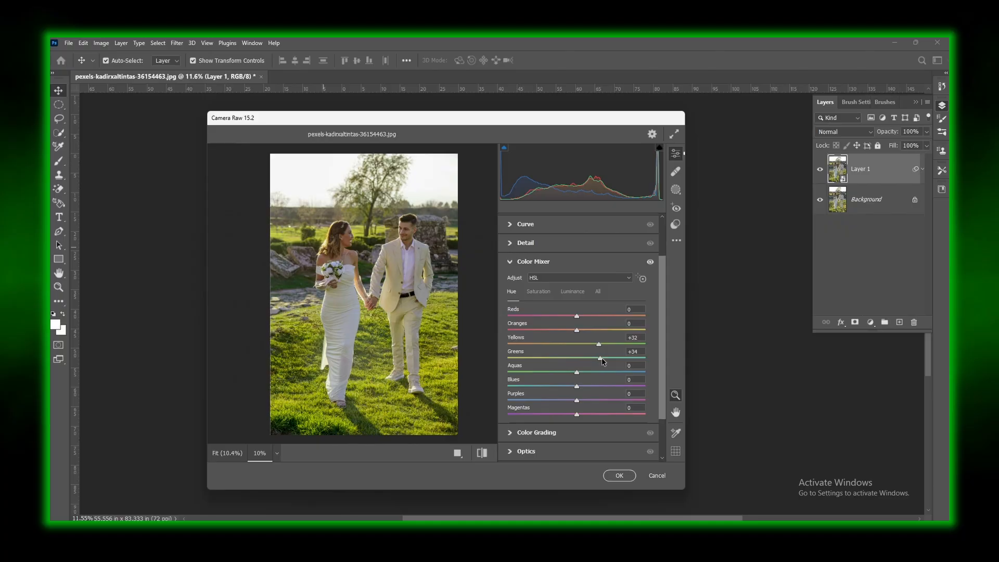
Set the saturation of the Yellows and Greens to -33, and compare the photo with and without the Color Mixer adjustments.
left_click(538, 294)
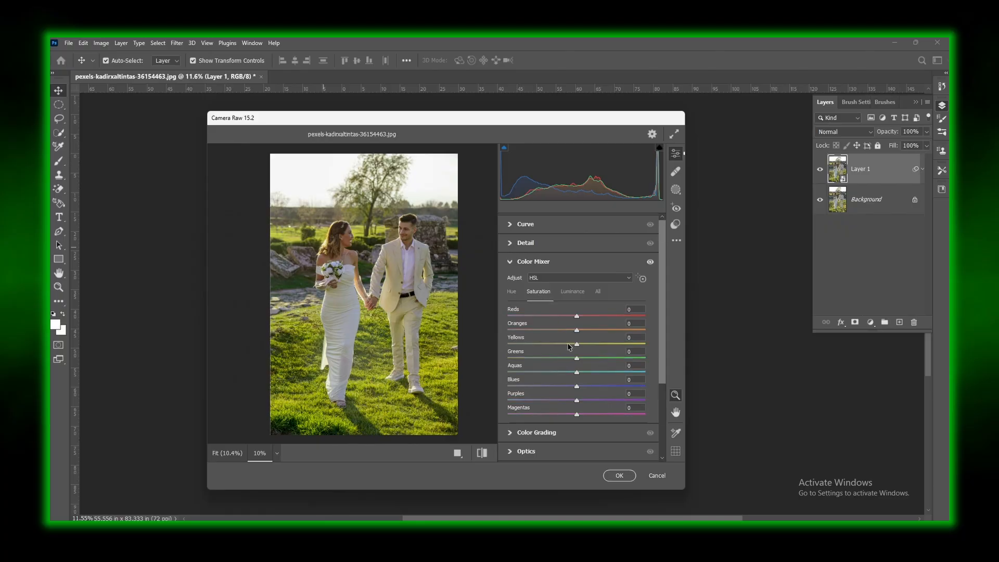
left_click_drag(579, 359, 541, 361)
left_click_drag(576, 344, 555, 366)
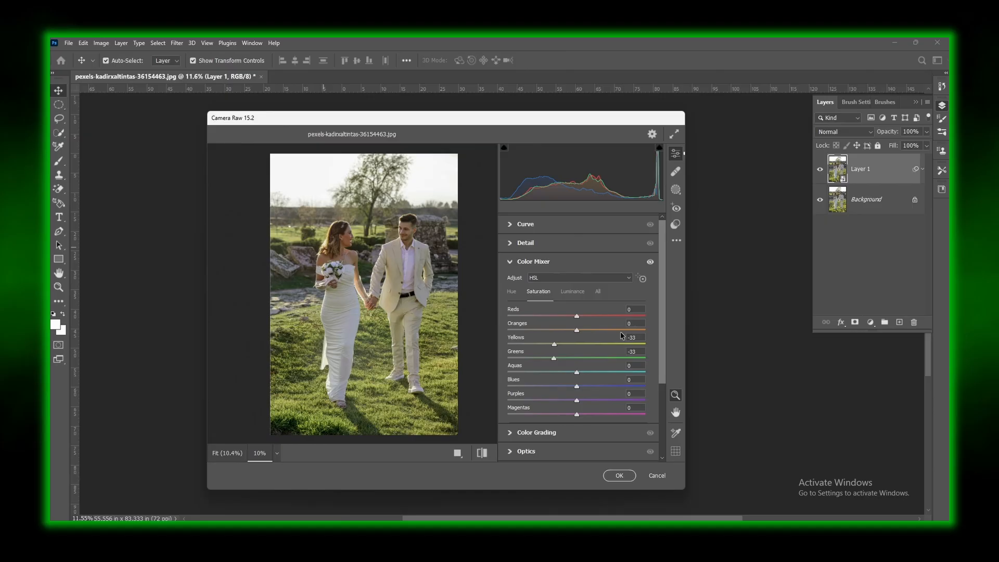
left_click(650, 263)
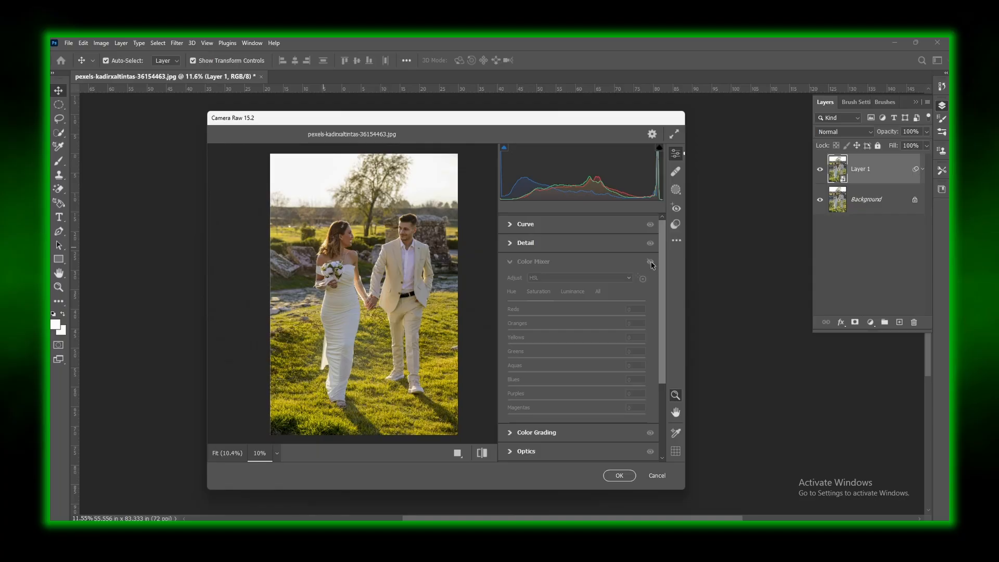
left_click(651, 263)
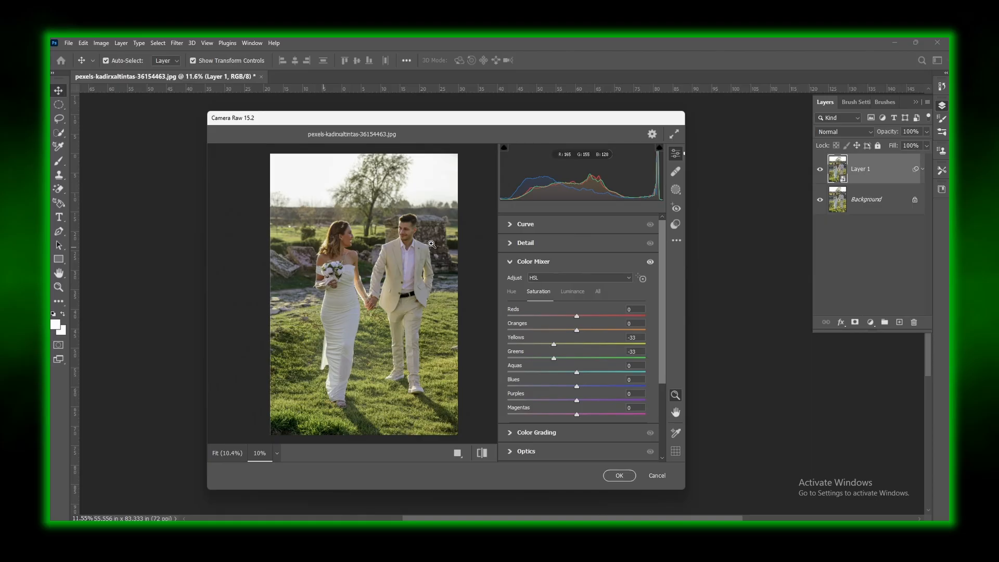
Viewing the bride up close, try a strong negative Oranges hue shift, reset it, and apply a slight negative shift.
left_click_drag(342, 236, 374, 250)
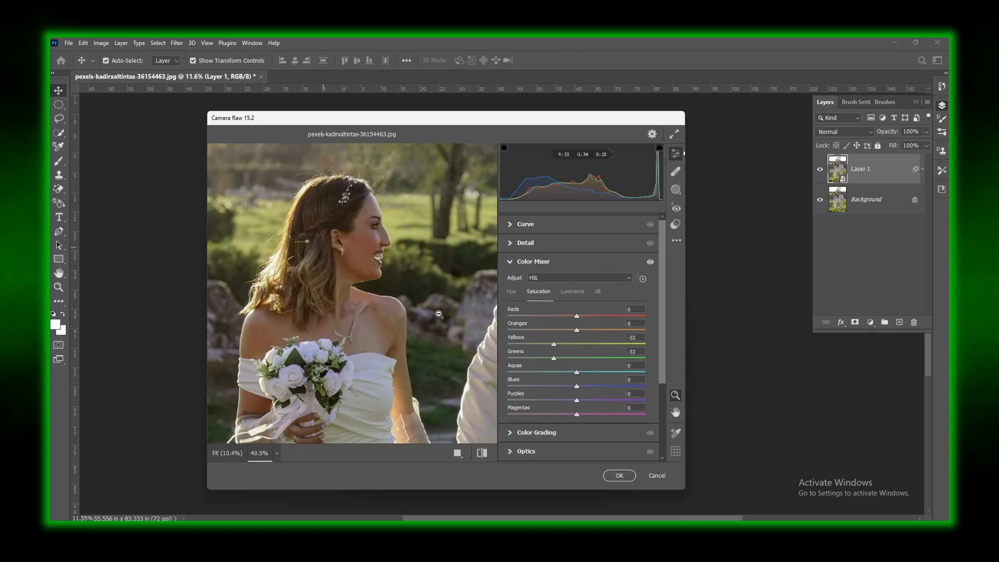
left_click(512, 293)
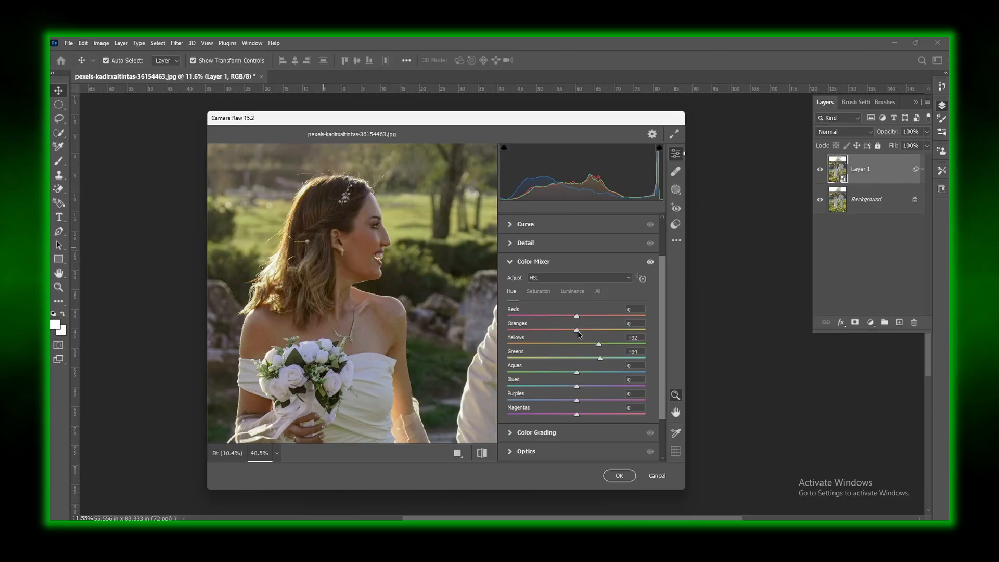
left_click_drag(577, 330, 552, 335)
double_click(549, 329)
left_click_drag(577, 331, 569, 329)
Set the Oranges saturation to -17 and, after trying +100, the Oranges luminance to +24 for the bride's skin.
left_click(538, 292)
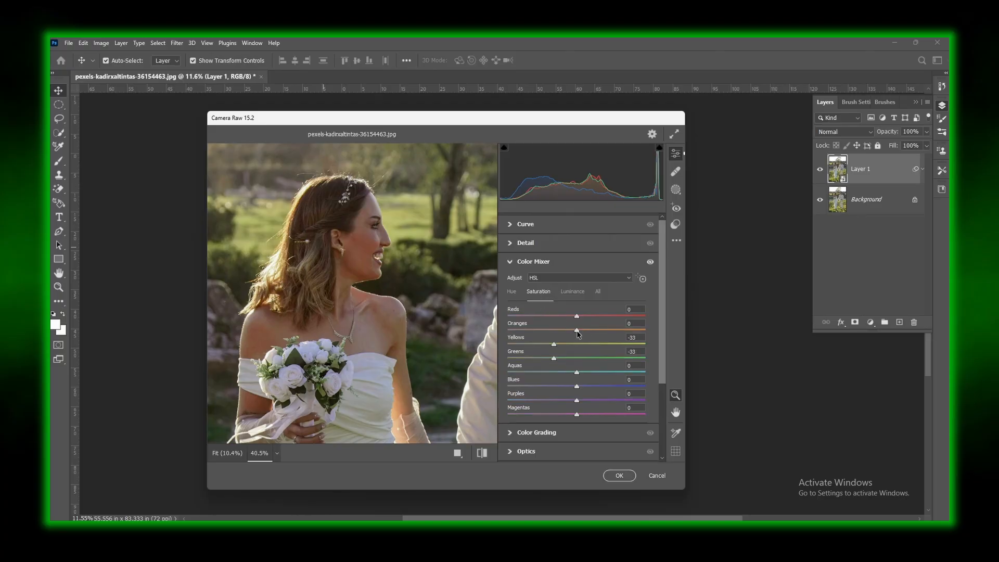
left_click_drag(576, 331, 564, 335)
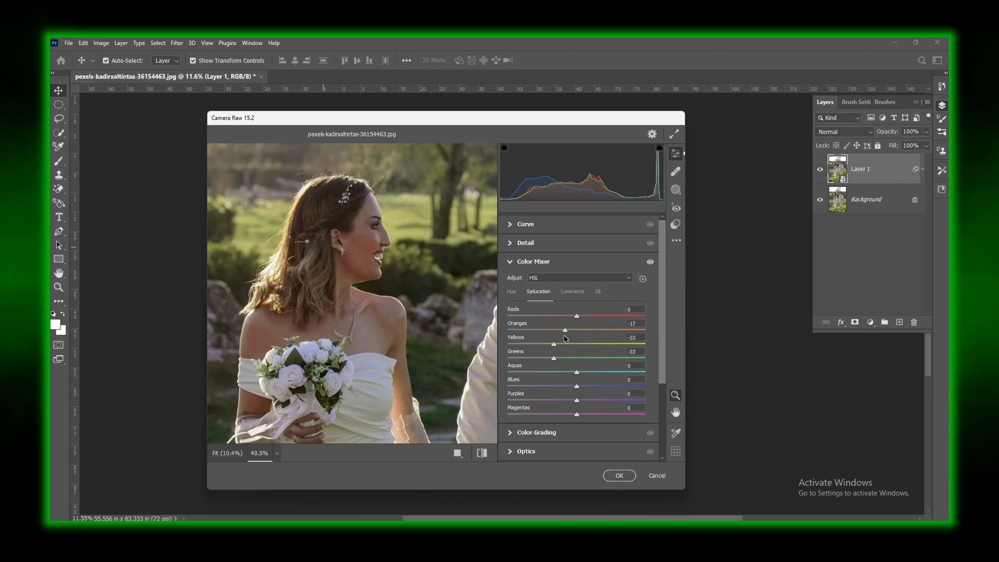
left_click(579, 298)
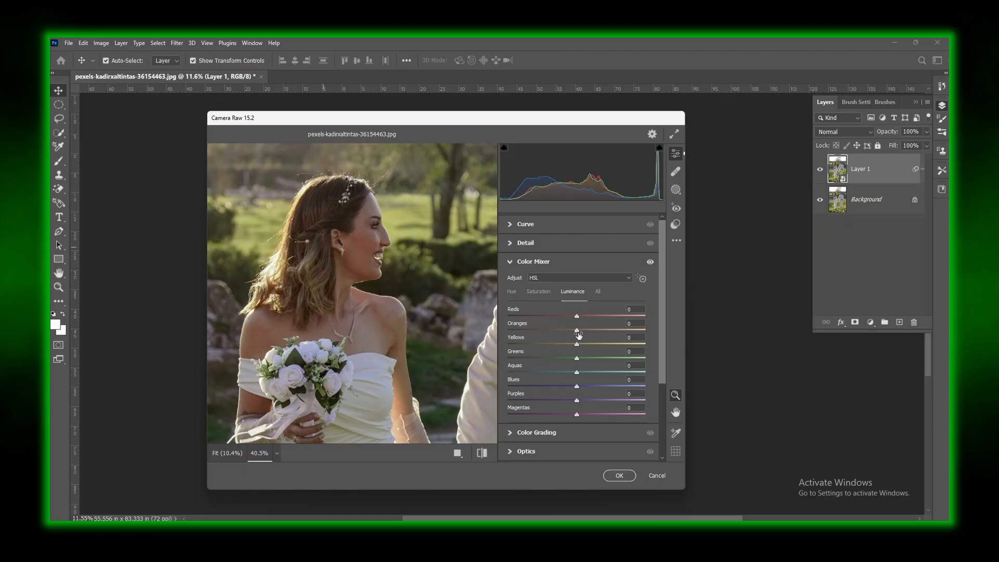
left_click_drag(576, 329, 644, 335)
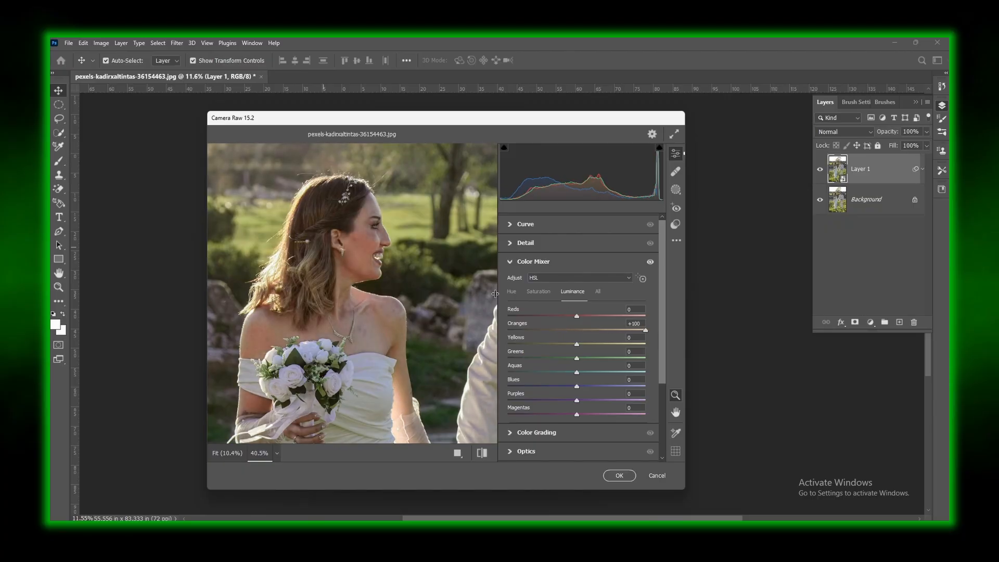
scroll(382, 241, "up", 5)
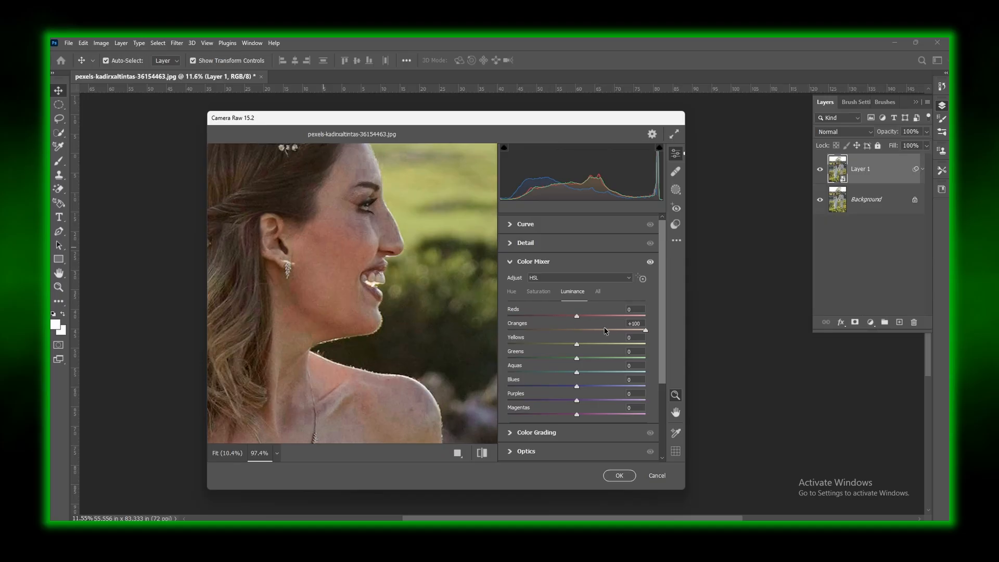
left_click_drag(627, 336, 593, 337)
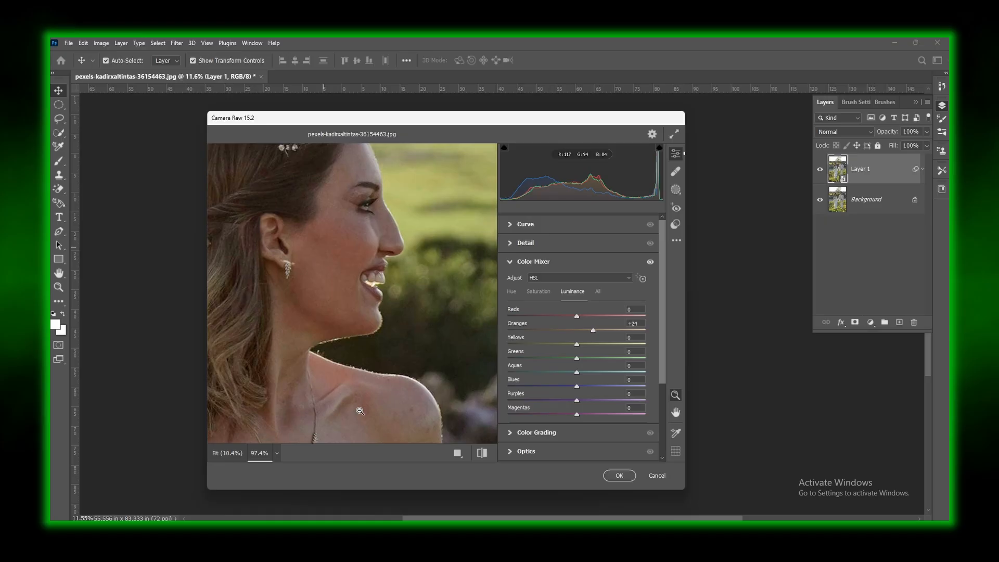
View the whole couple and repeatedly toggle the Color Mixer adjustments to compare before and after.
left_click_drag(359, 410, 281, 386)
key("space")
left_click_drag(450, 384, 400, 320)
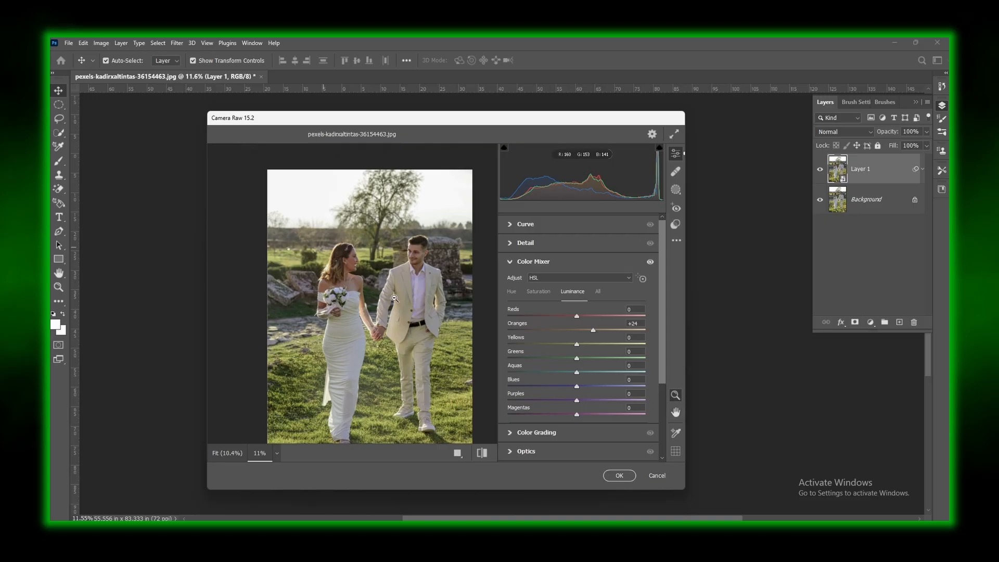
left_click(650, 262)
left_click(650, 262)
left_click(649, 262)
left_click(649, 262)
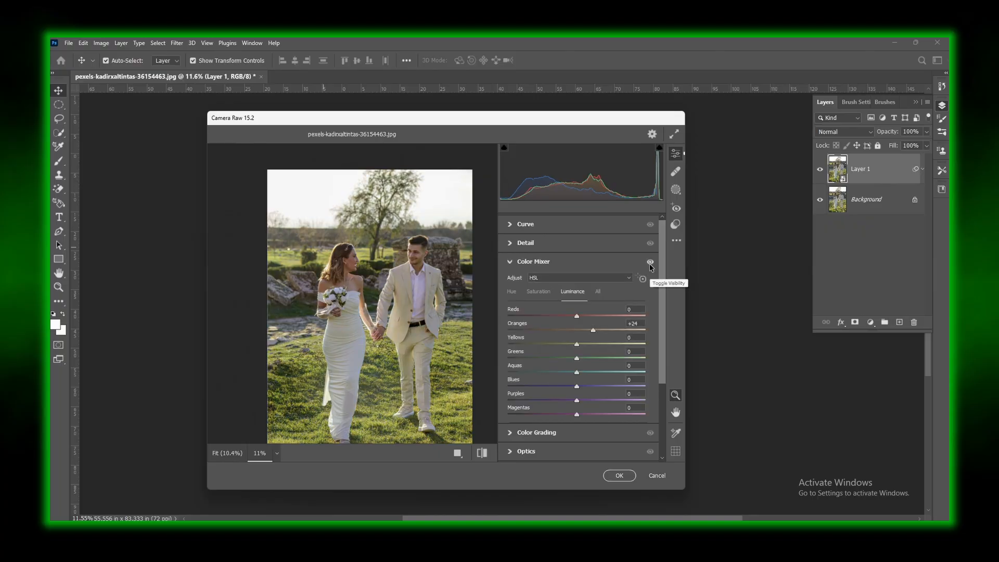
Darken the grass by setting the Greens luminance to -42 and, after trying -40, the Yellows luminance to -17.
scroll(420, 270, "down", 2)
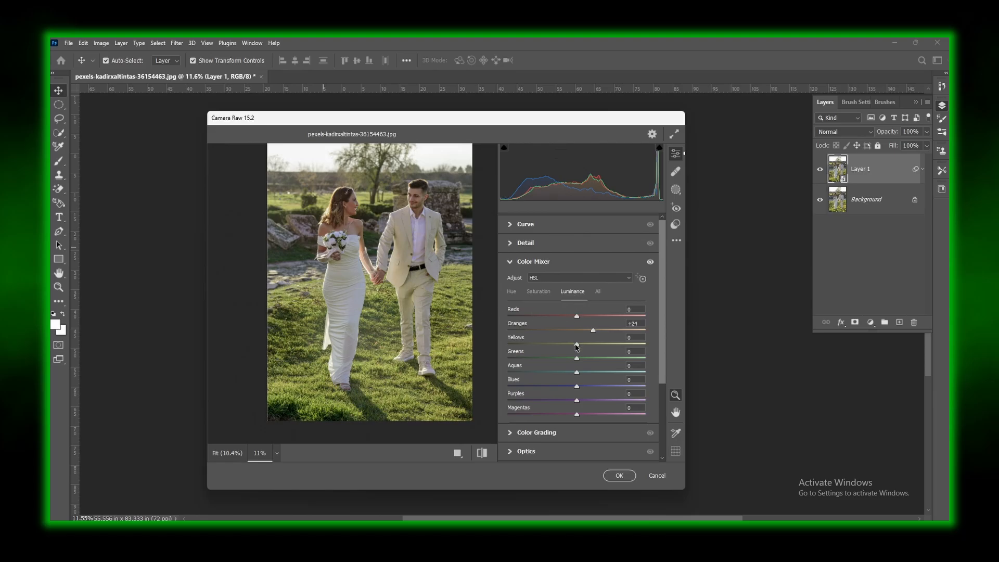
left_click_drag(576, 346, 569, 365)
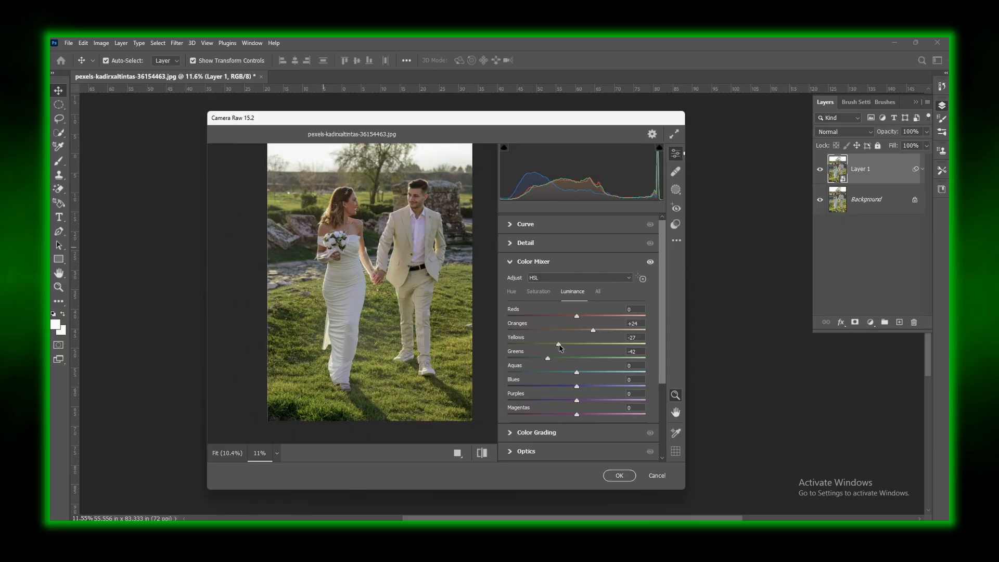
left_click_drag(559, 345, 550, 346)
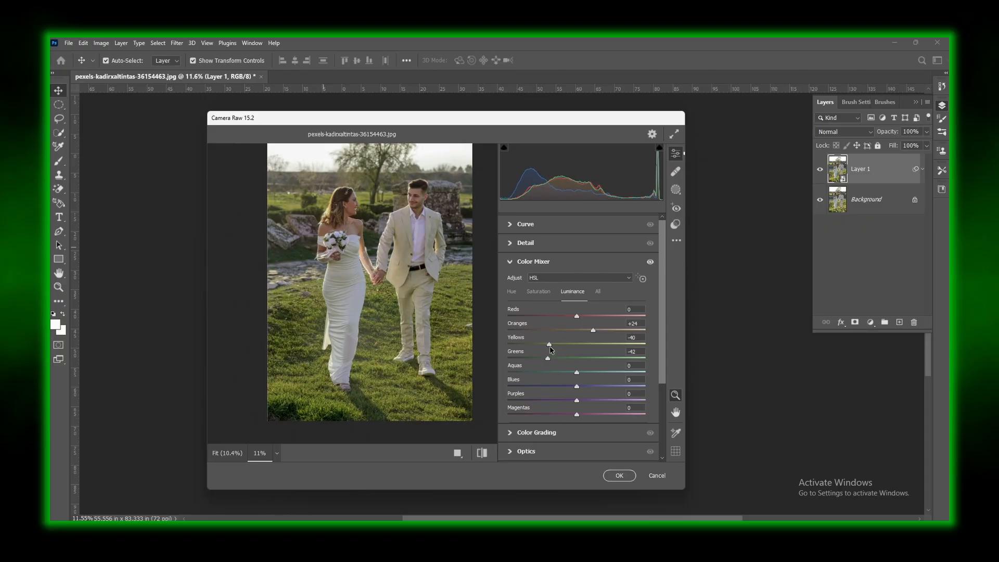
scroll(424, 210, "down", 3)
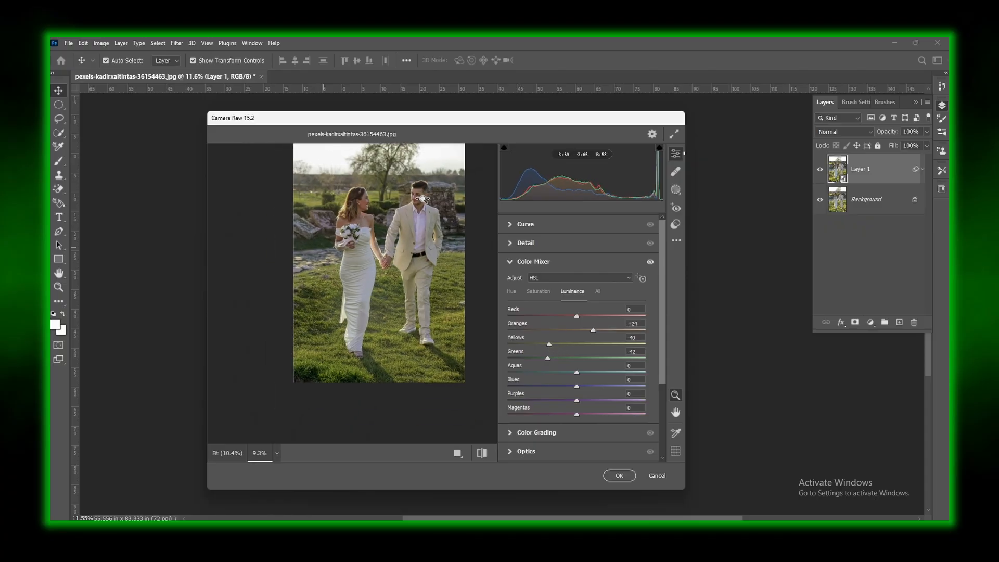
scroll(419, 216, "down", 1)
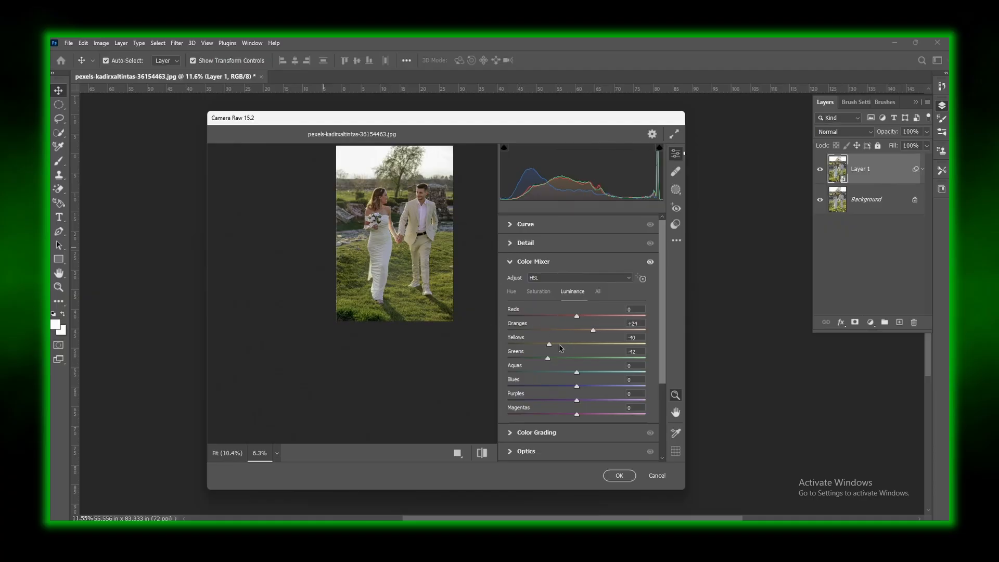
left_click_drag(550, 345, 565, 349)
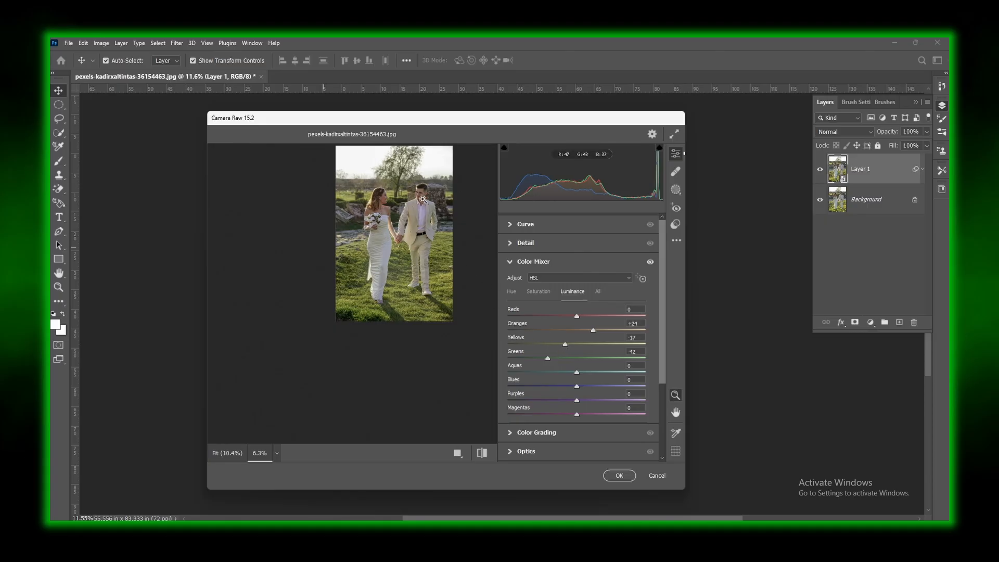
left_click_drag(423, 187, 430, 232)
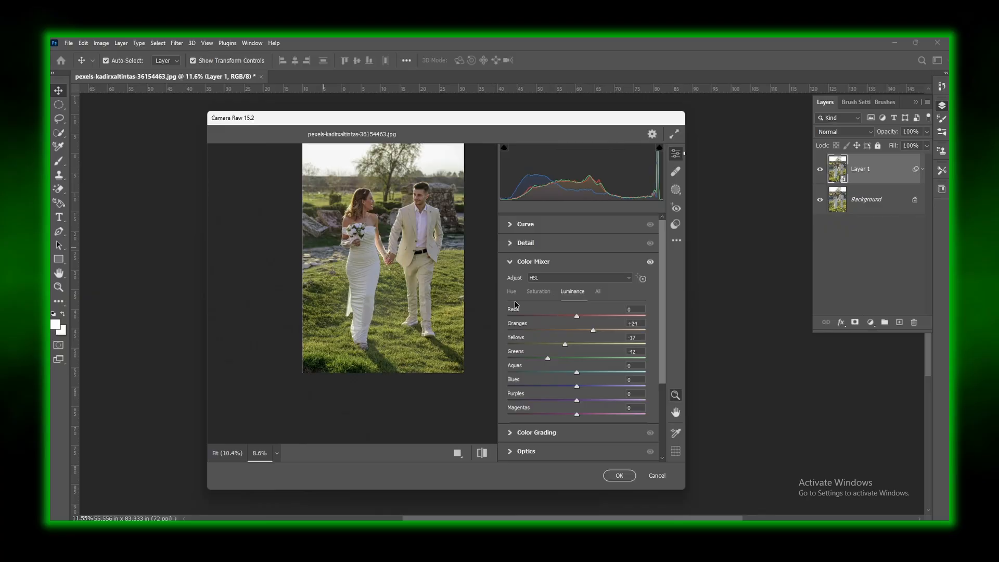
Add a dark vignette with Vignetting at -22 and Feather at 76, easing the vignetting amount slightly toward zero.
scroll(587, 440, "down", 2)
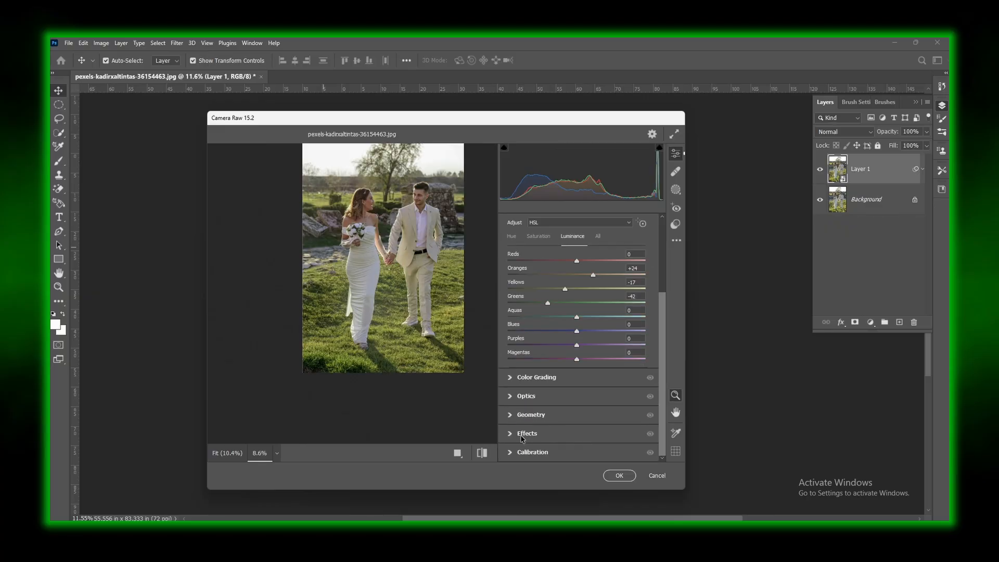
left_click(512, 434)
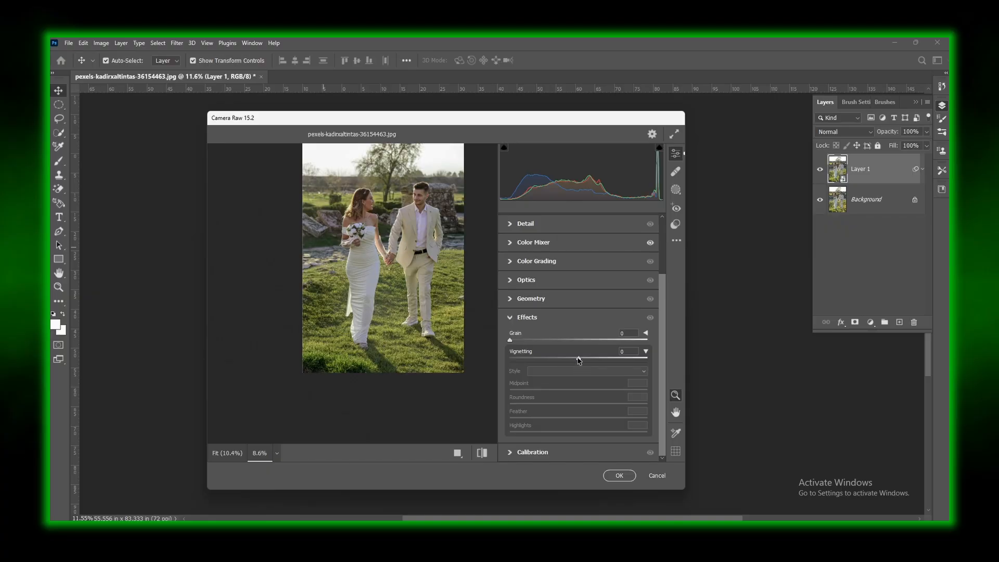
left_click_drag(579, 359, 563, 362)
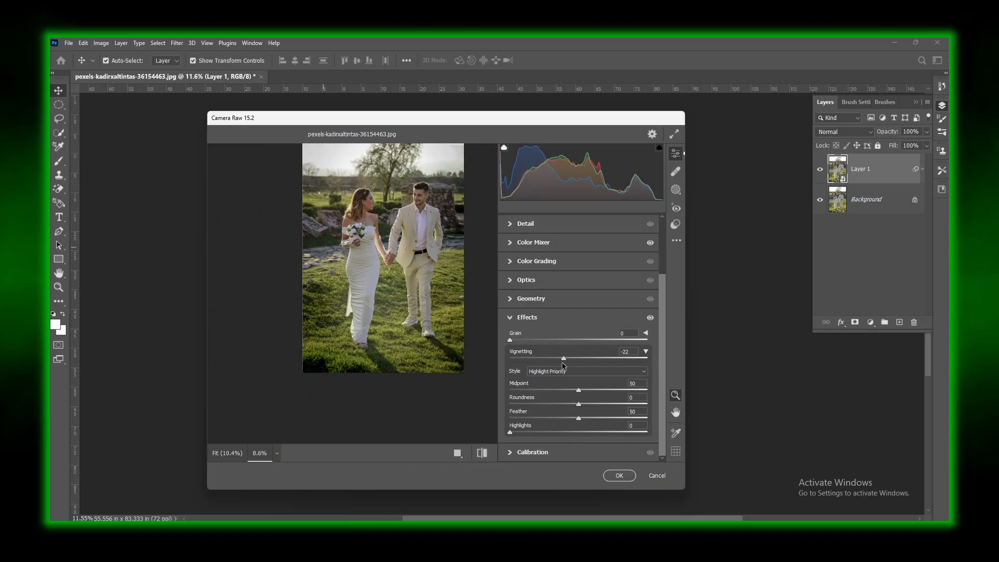
left_click_drag(581, 420, 614, 417)
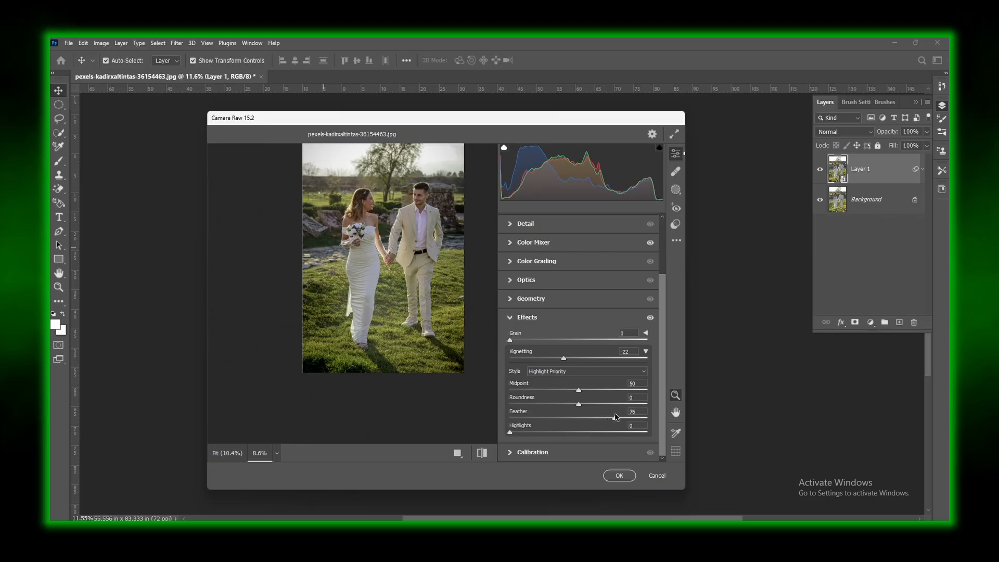
left_click_drag(564, 359, 567, 359)
Toggle the Effects adjustments off and on to compare the photo with and without the vignette, and view the whole image.
left_click(651, 317)
left_click(651, 317)
left_click(651, 318)
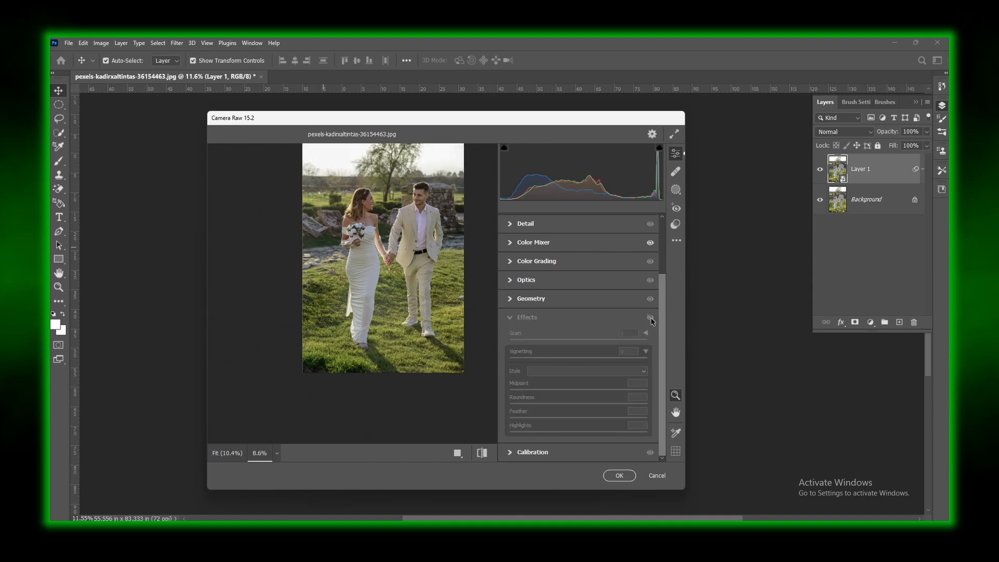
left_click(651, 318)
left_click(512, 320)
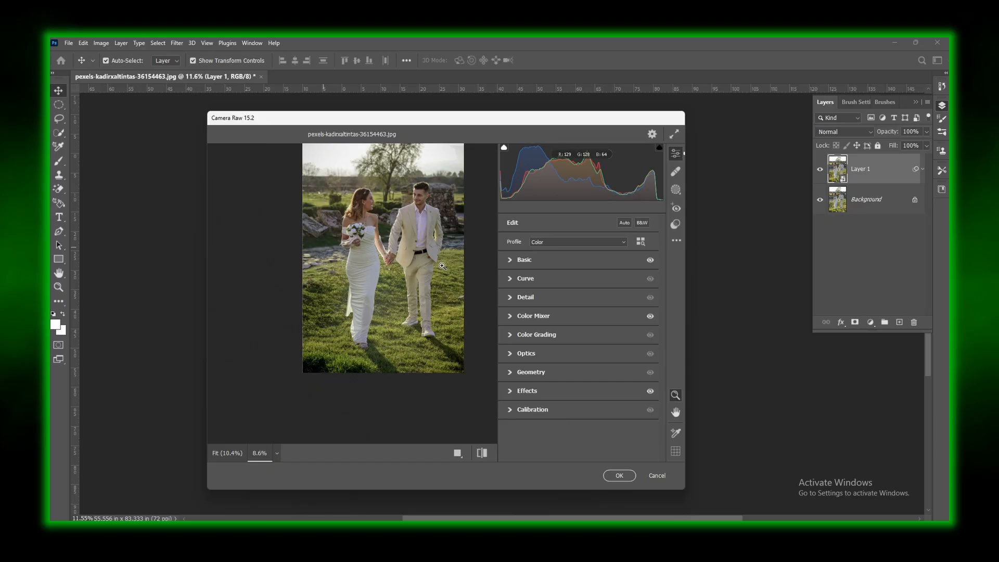
scroll(465, 283, "up", 2)
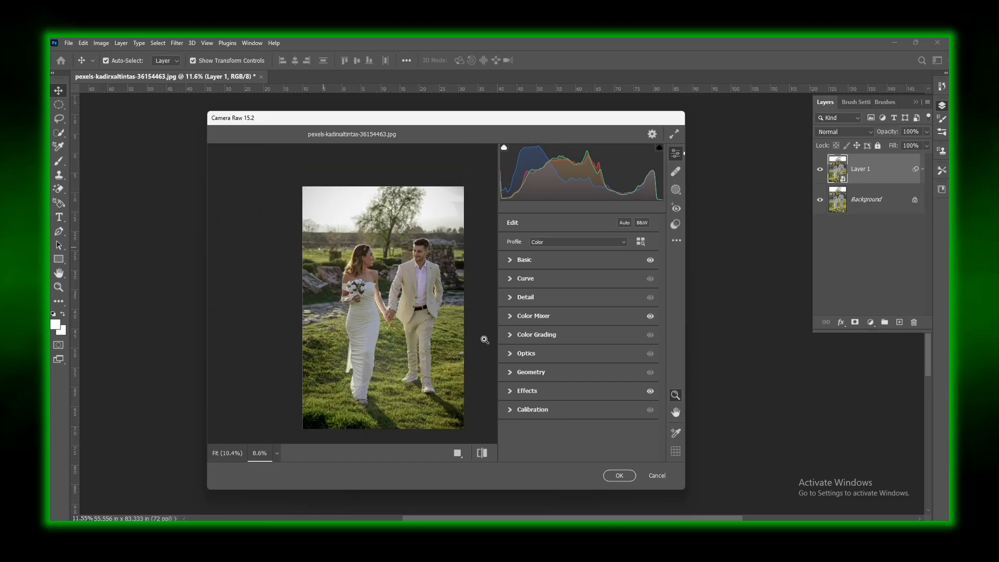
Calibrate the colours with Green Primary hue -1, Blue Primary hue +8 and Blue Primary saturation -14, and apply the Camera Raw filter.
left_click(513, 411)
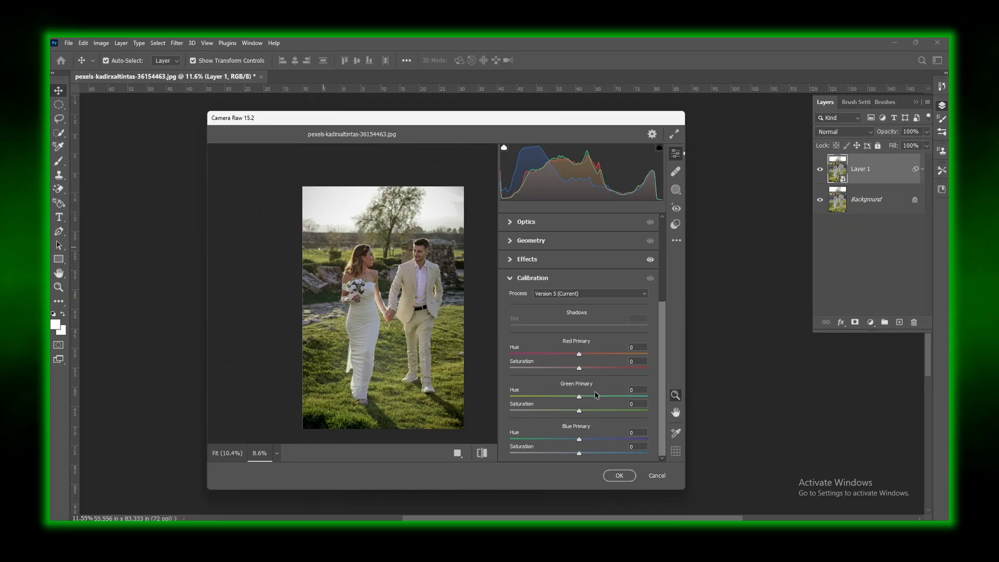
left_click_drag(581, 400, 580, 422)
left_click_drag(581, 440, 570, 459)
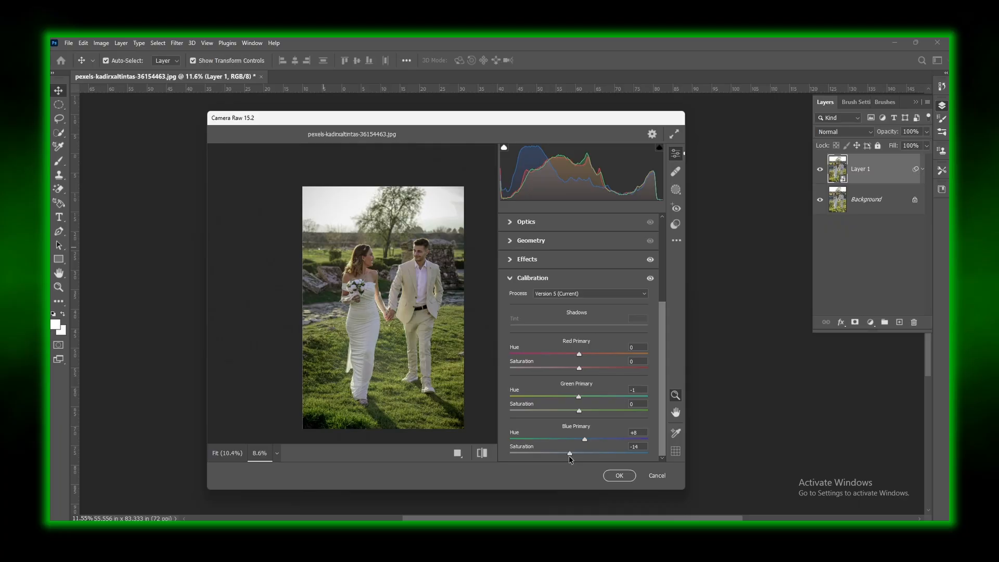
scroll(633, 358, "up", 5)
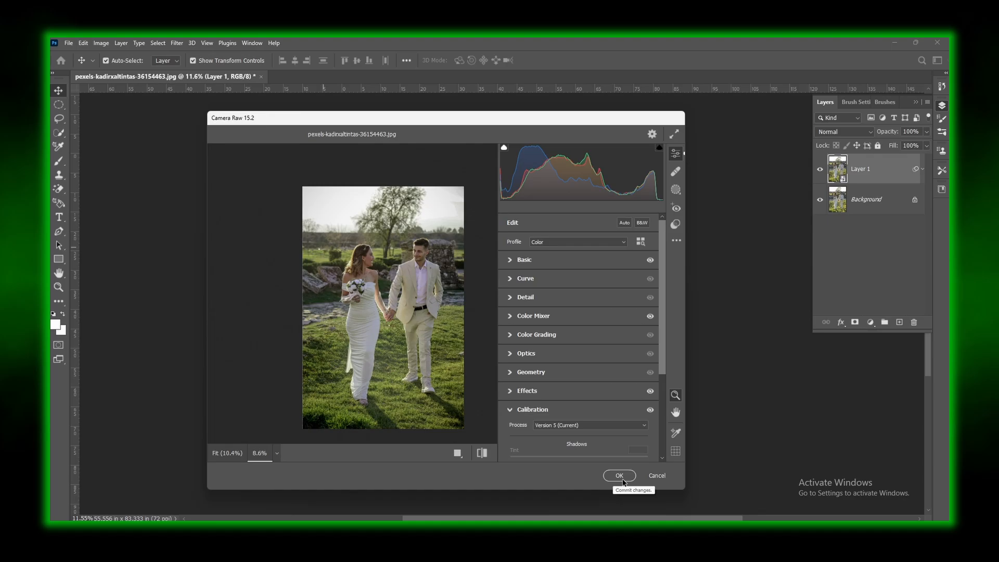
left_click(622, 479)
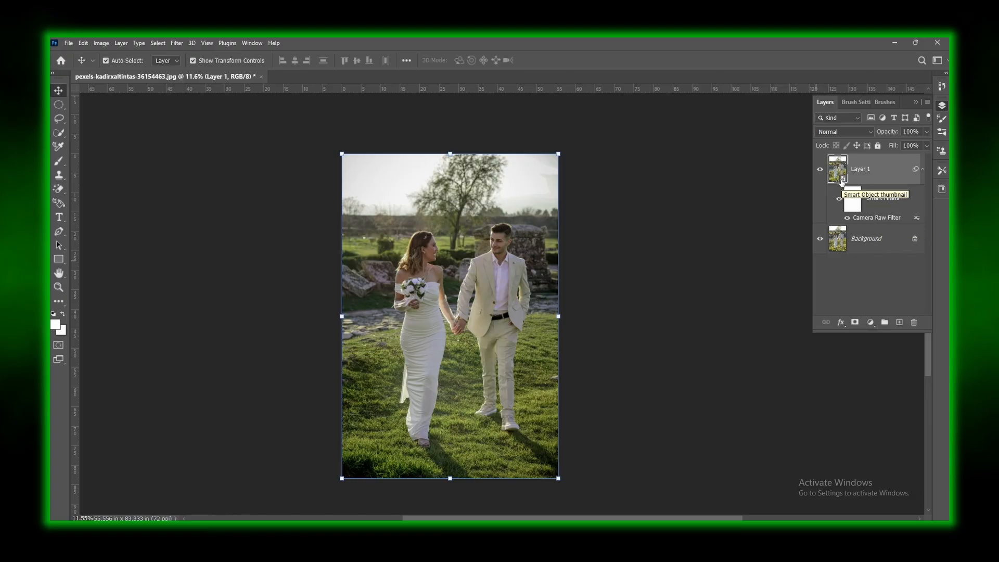
Compare the edited photo with the original by repeatedly isolating the Background layer, restoring Layer 1 and deselecting it.
left_click(819, 239, "alt")
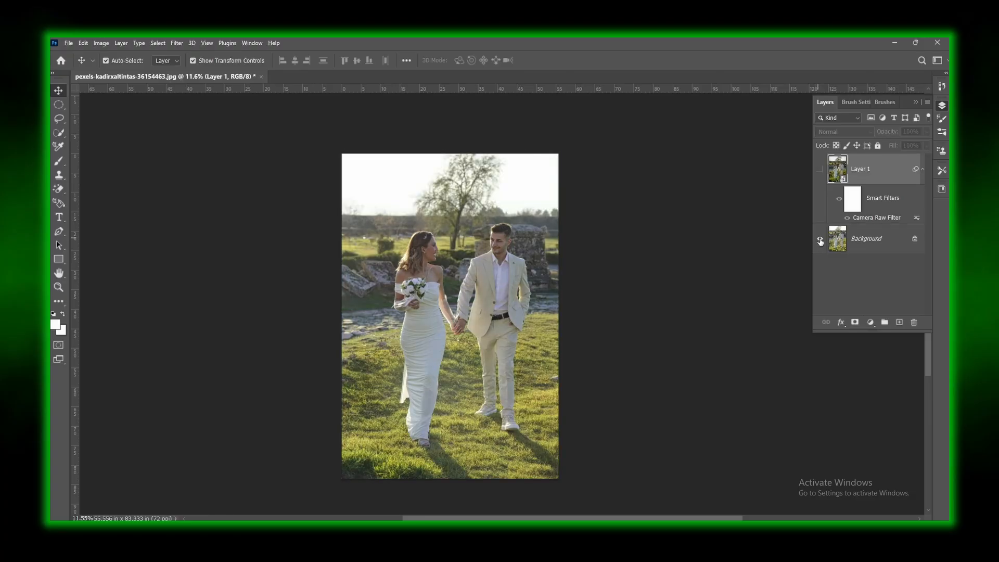
left_click(820, 240, "alt")
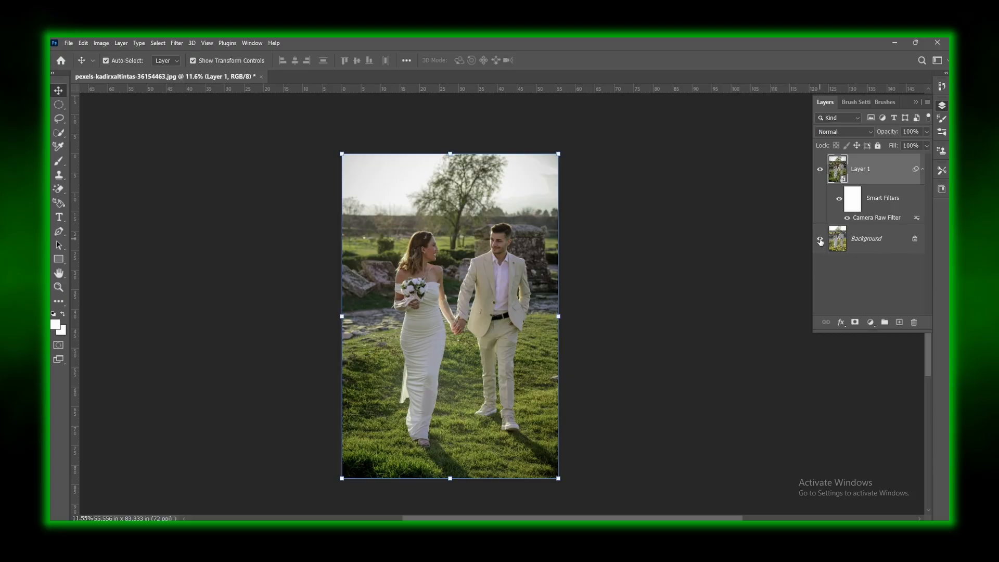
left_click(820, 241, "alt")
left_click(820, 240, "alt")
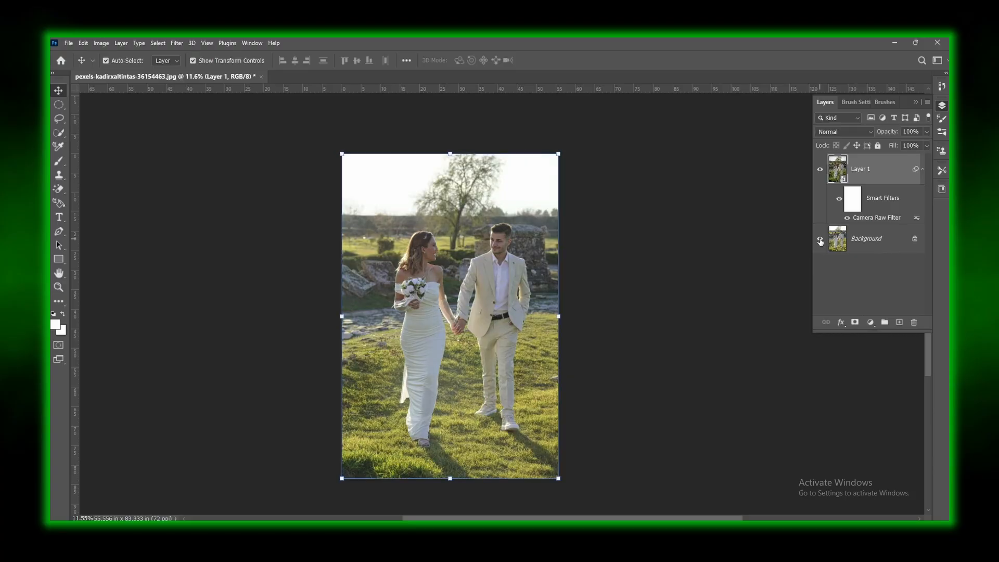
left_click(779, 259)
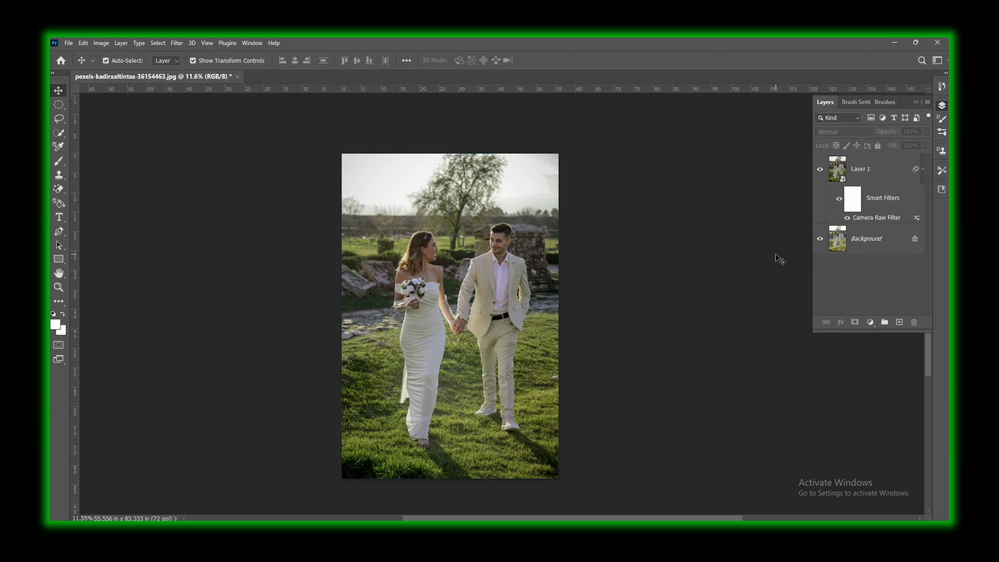